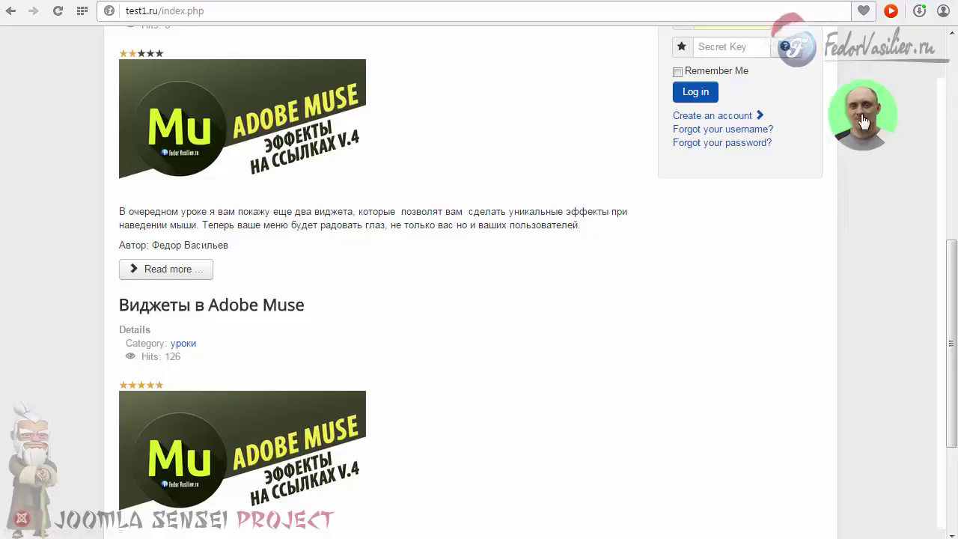
- Preview the slide-out promo panel with its text, video and button on the demo site
{"action": "mouse_move", "coordinate": [862, 117]}
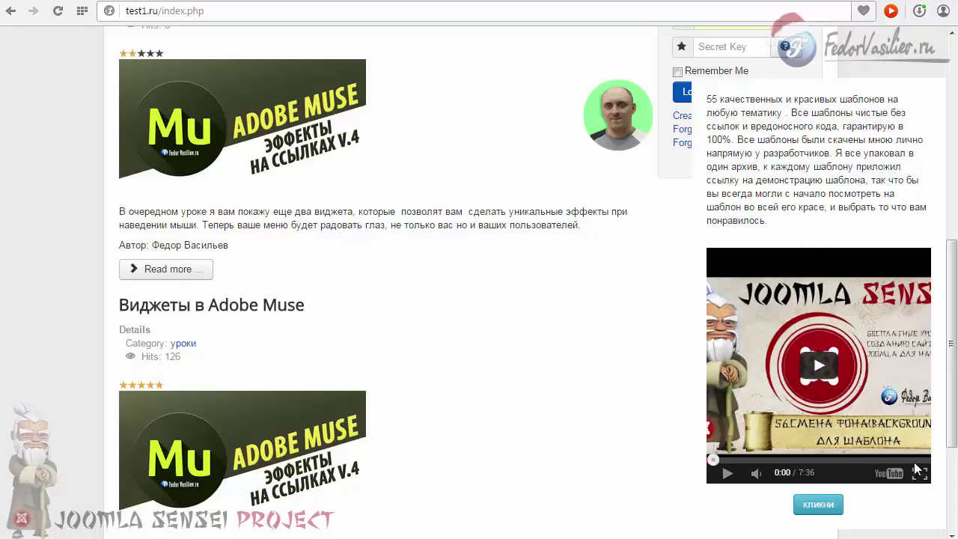
{"action": "scroll", "coordinate": [848, 378], "scroll_direction": "up", "scroll_amount": 1}
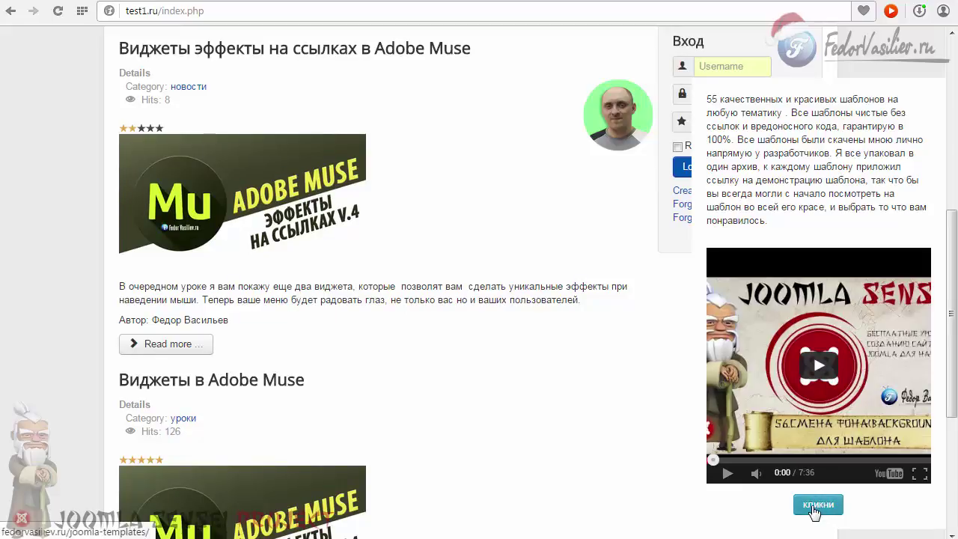
{"action": "scroll", "coordinate": [550, 234], "scroll_direction": "up", "scroll_amount": 5}
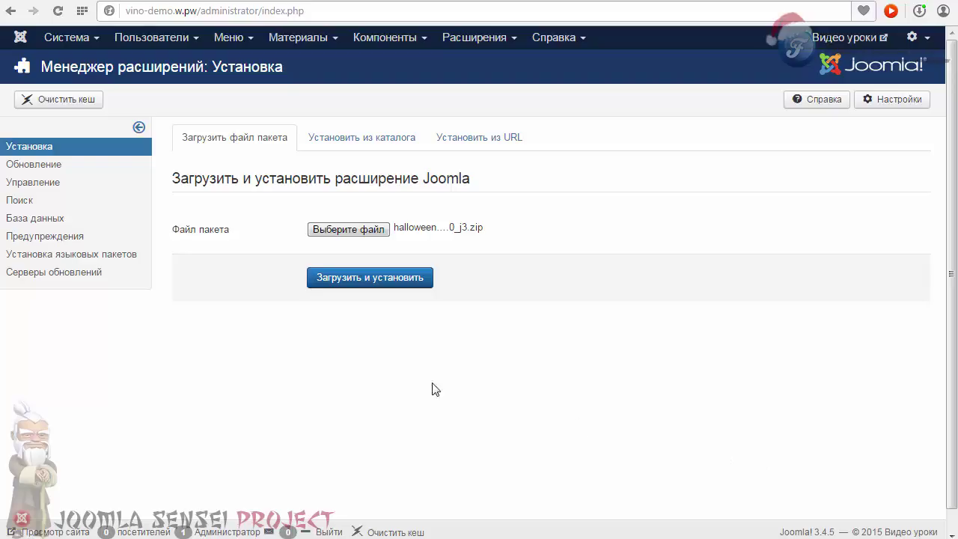
- Upload and install the chosen Halloween plugin package, and open the plugin manager
{"action": "left_click", "coordinate": [376, 289]}
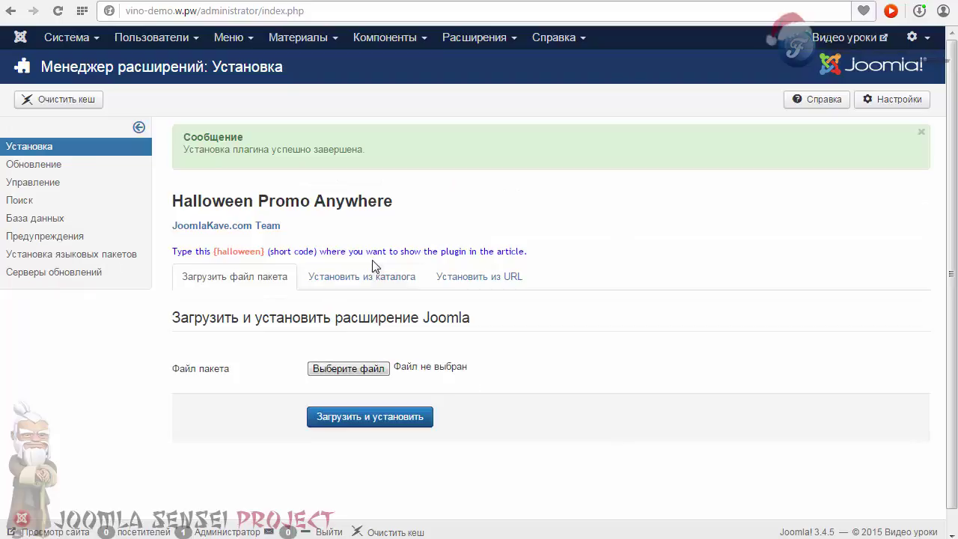
{"action": "left_click", "coordinate": [464, 41]}
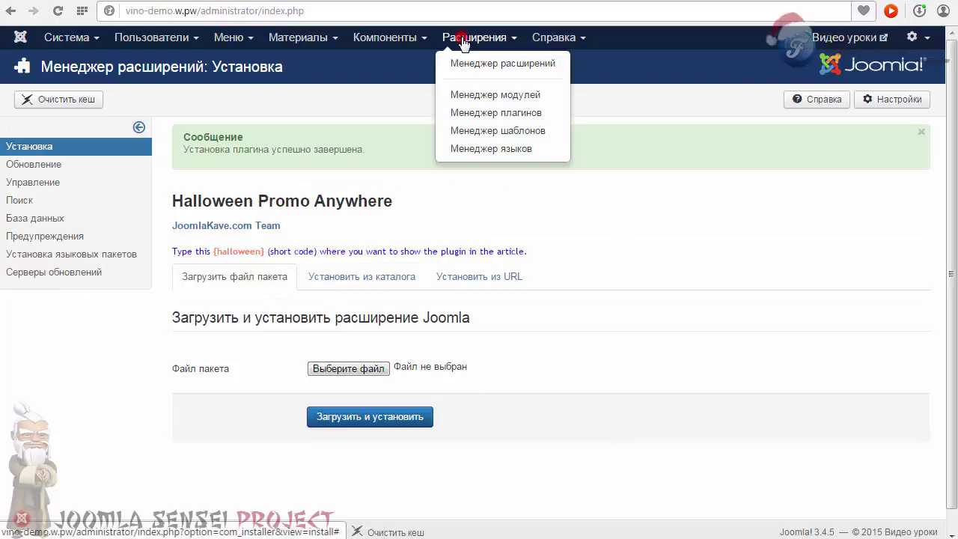
{"action": "left_click", "coordinate": [489, 112]}
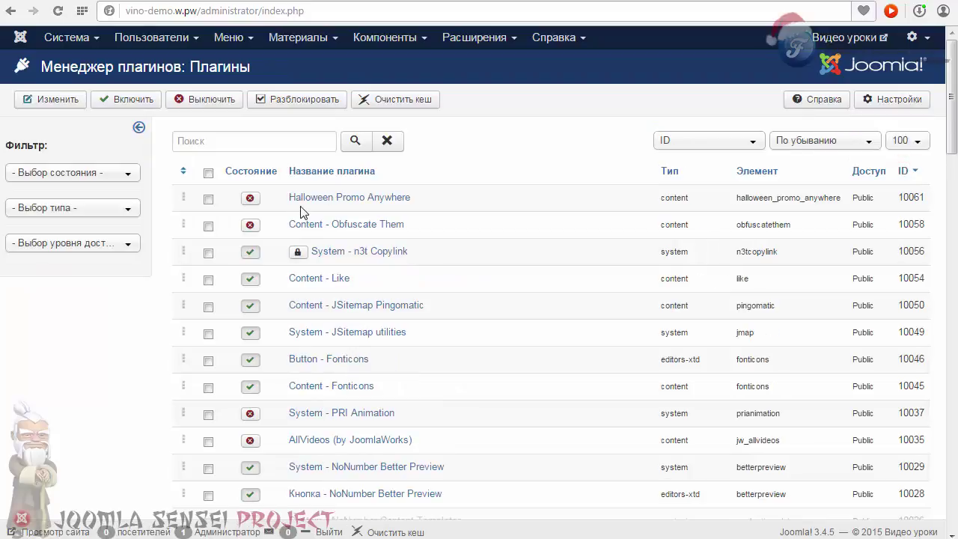
- Open the Halloween Promo Anywhere plugin and set its status to Включено
{"action": "triple_click", "coordinate": [431, 197]}
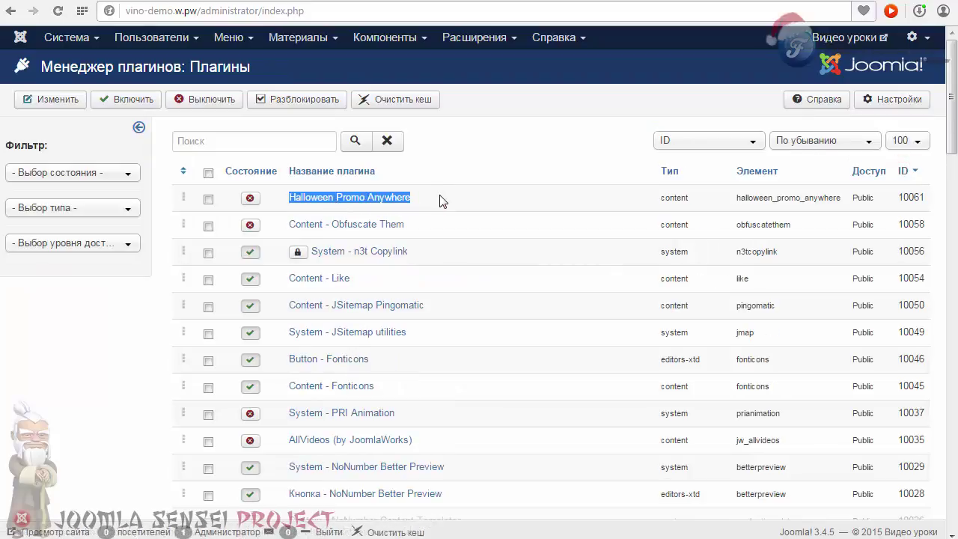
{"action": "left_click", "coordinate": [438, 198]}
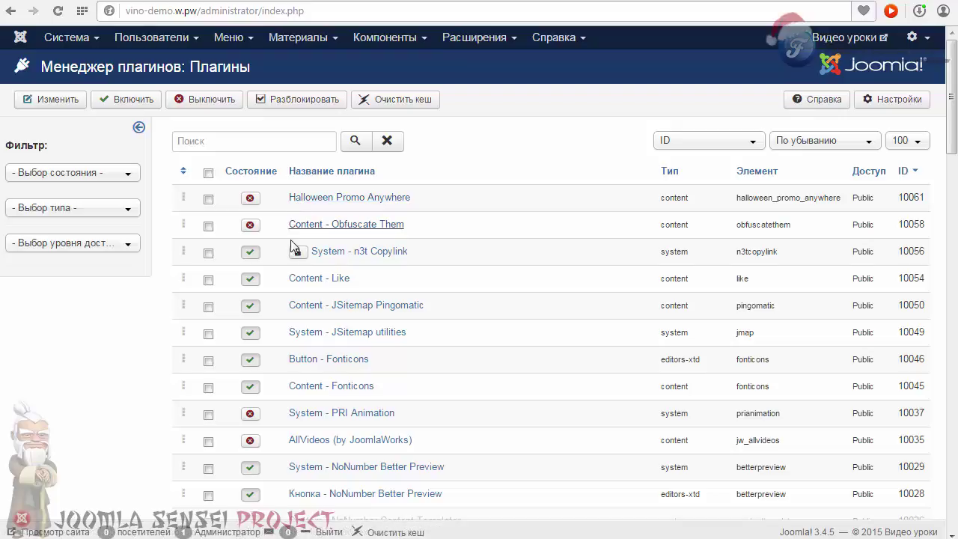
{"action": "left_click", "coordinate": [304, 203]}
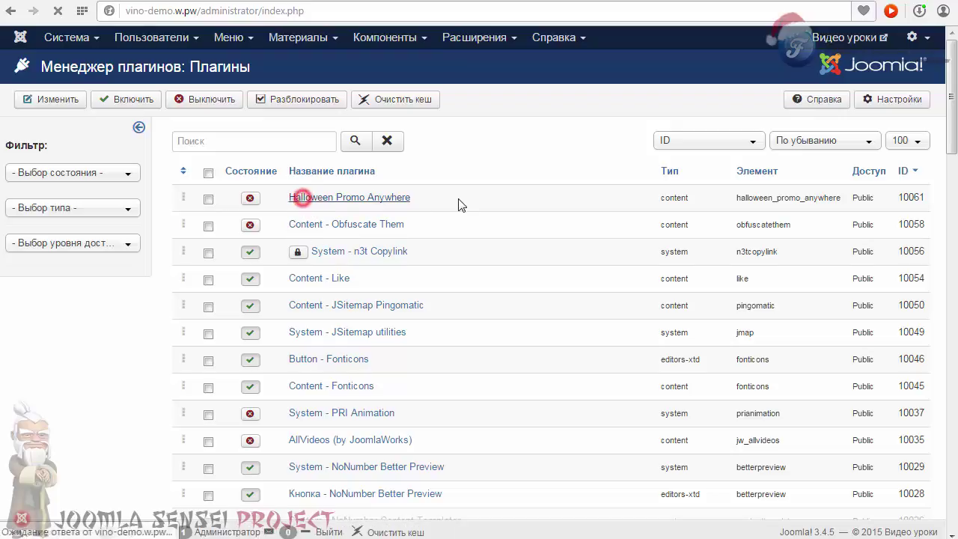
{"action": "left_click", "coordinate": [736, 193]}
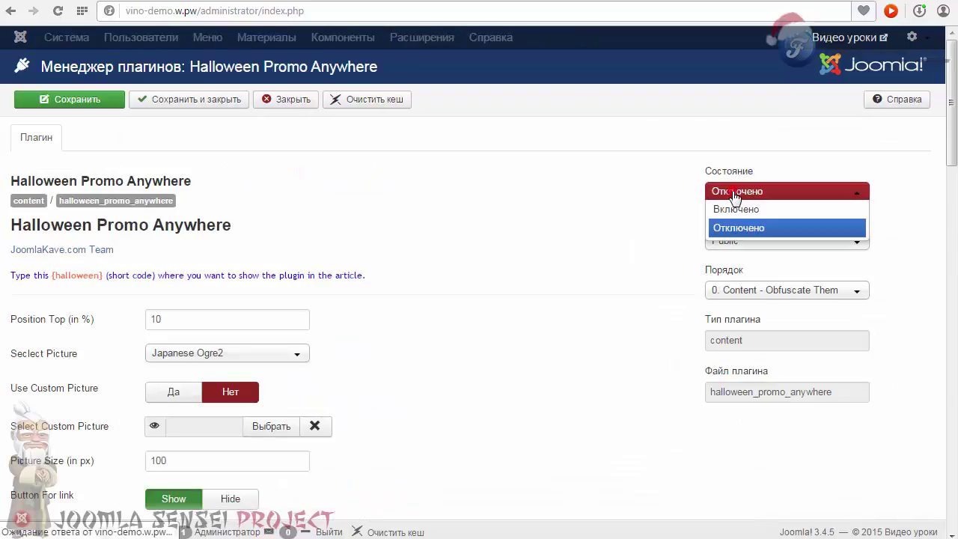
{"action": "left_click", "coordinate": [732, 208]}
- Review the plugin's Position Top setting and the list of pictures it offers
{"action": "scroll", "coordinate": [440, 231], "scroll_direction": "down", "scroll_amount": 1}
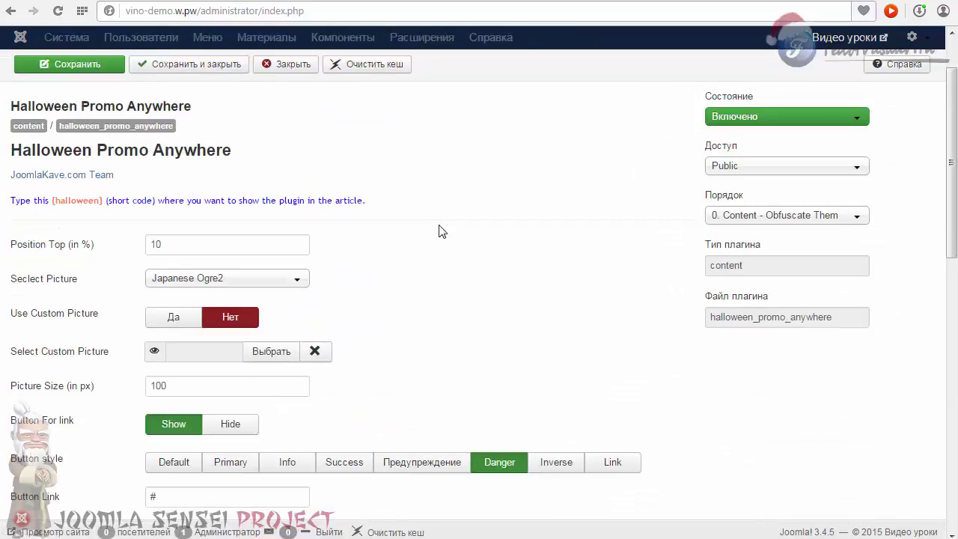
{"action": "left_click", "coordinate": [168, 241]}
{"action": "double_click", "coordinate": [168, 242]}
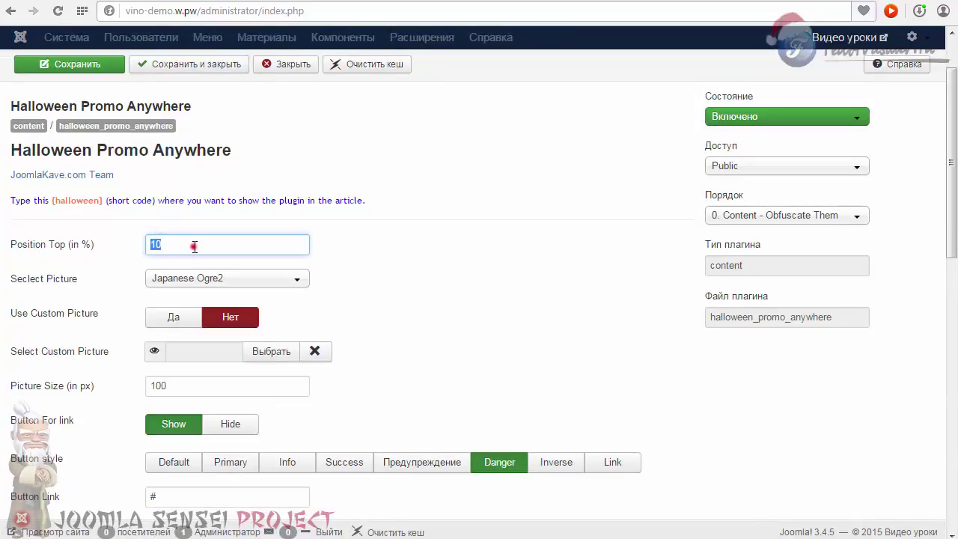
{"action": "left_click", "coordinate": [192, 241]}
{"action": "left_click", "coordinate": [259, 284]}
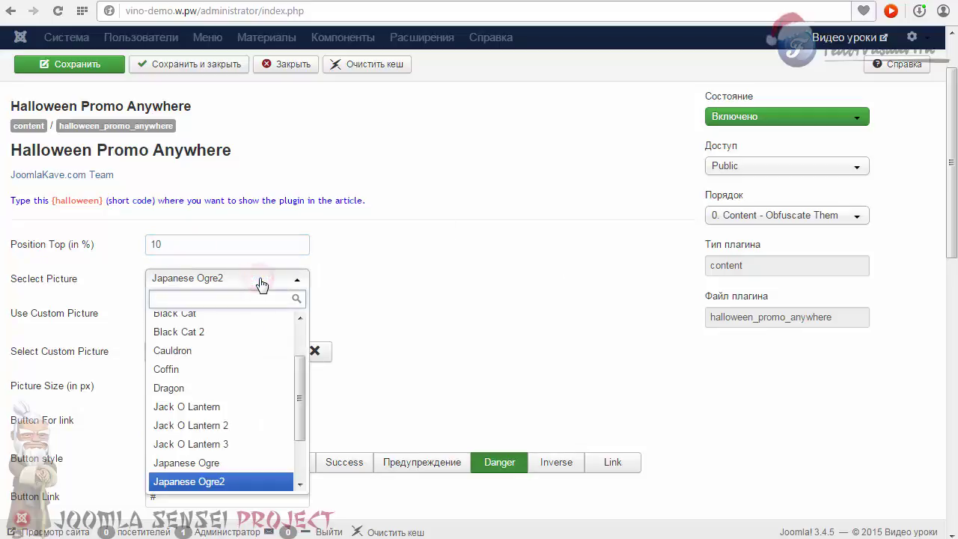
{"action": "left_click_drag", "start_coordinate": [303, 375], "coordinate": [374, 324]}
{"action": "left_click", "coordinate": [417, 310]}
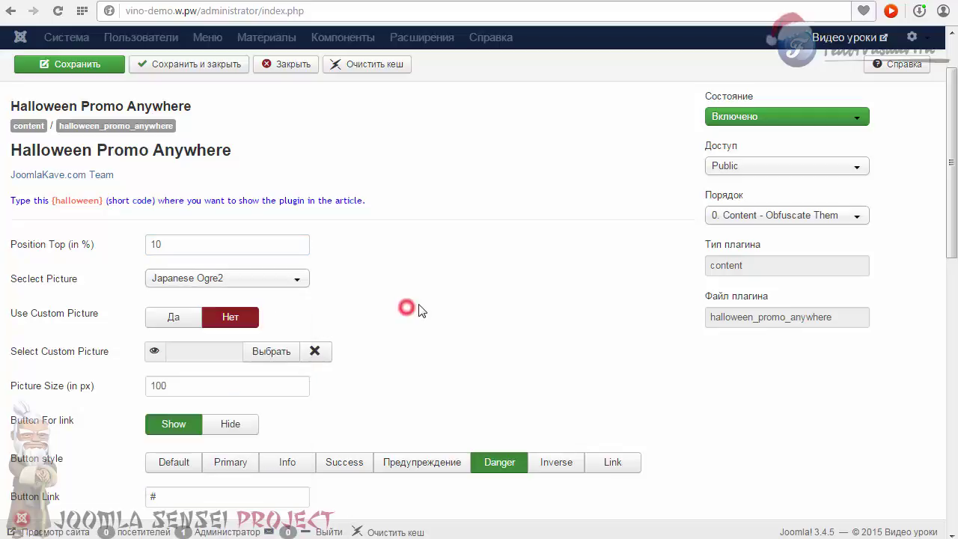
- Copy the {halloween} short code from the plugin's description, and save and close the plugin
{"action": "scroll", "coordinate": [422, 311], "scroll_direction": "up", "scroll_amount": 2}
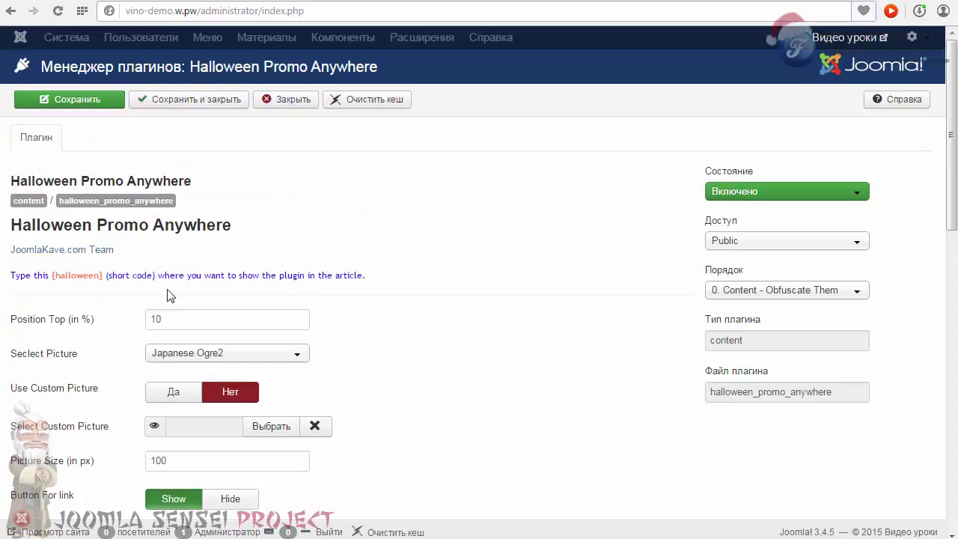
{"action": "left_click_drag", "start_coordinate": [105, 275], "coordinate": [54, 274]}
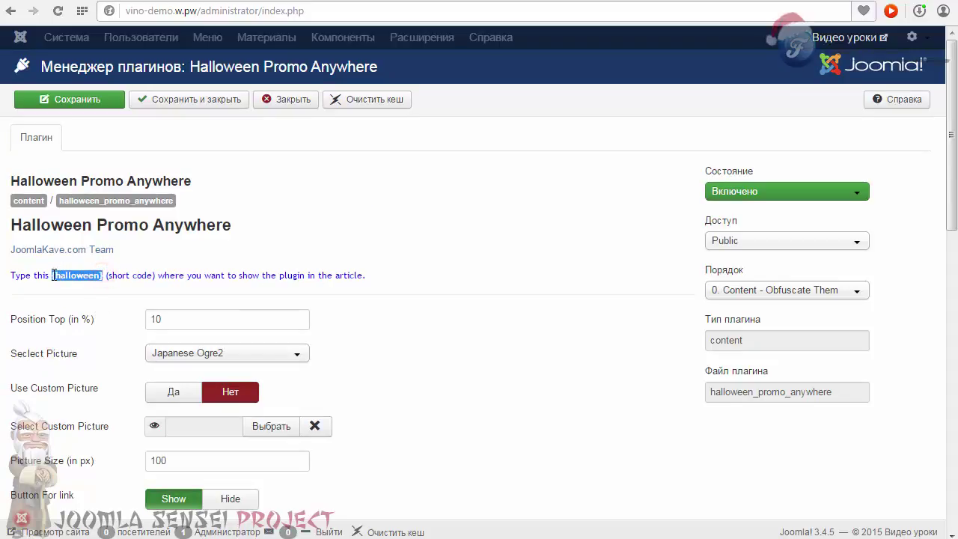
{"action": "left_click", "coordinate": [72, 278]}
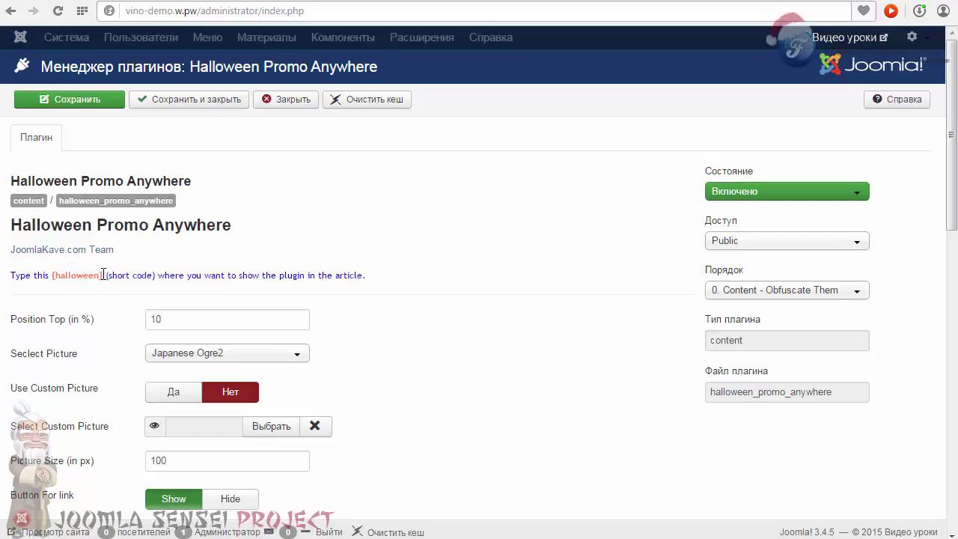
{"action": "left_click_drag", "start_coordinate": [103, 274], "coordinate": [54, 277]}
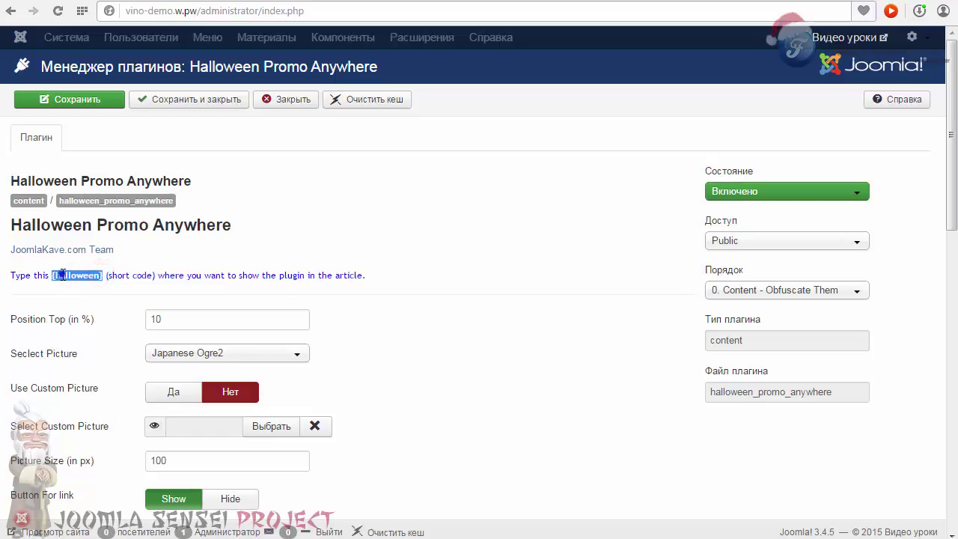
{"action": "right_click", "coordinate": [63, 274]}
{"action": "left_click", "coordinate": [102, 321]}
{"action": "left_click", "coordinate": [184, 101]}
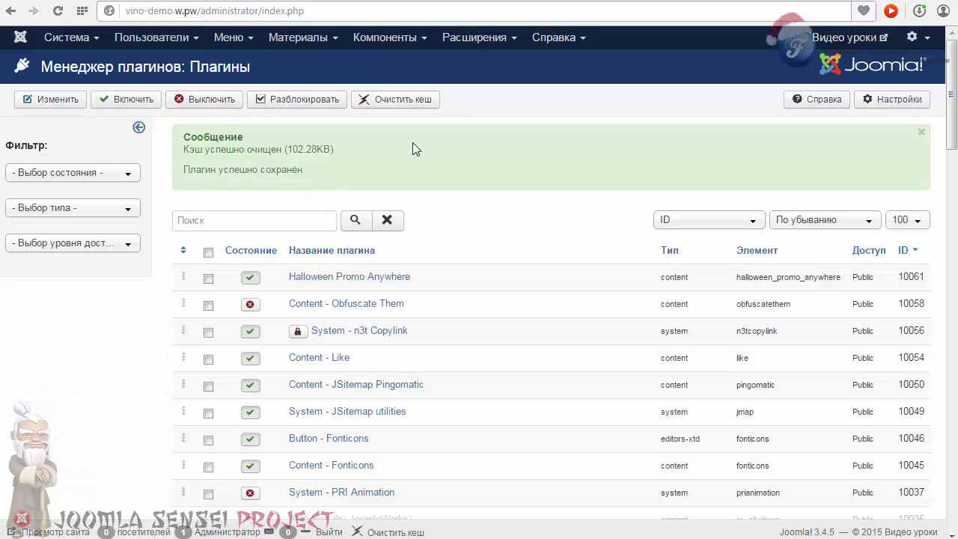
- Open the копирайты module and replace its entire text with the copied {halloween} short code
{"action": "left_click", "coordinate": [461, 37]}
{"action": "left_click", "coordinate": [473, 99]}
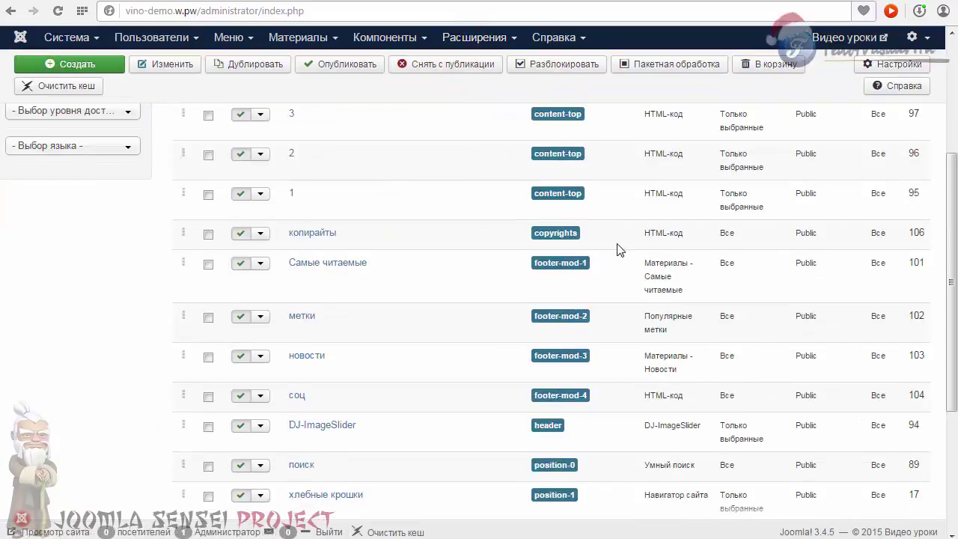
{"action": "left_click", "coordinate": [313, 233]}
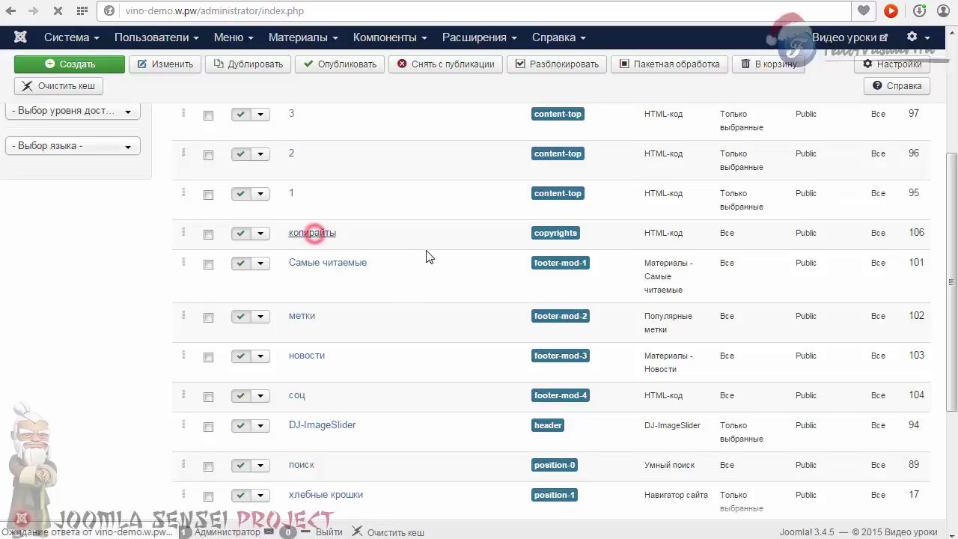
{"action": "key", "text": "ctrl+a"}
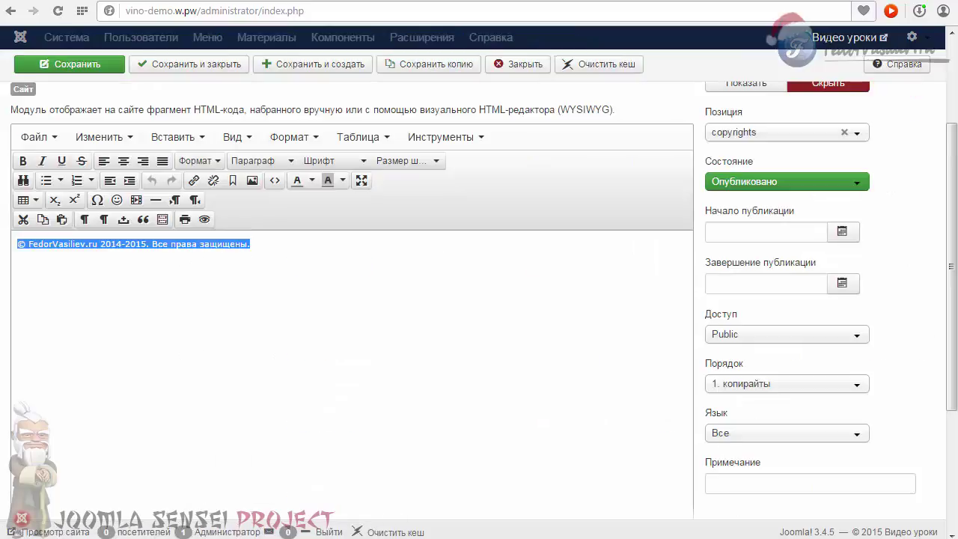
{"action": "key", "text": "Delete"}
{"action": "key", "text": "ctrl+v"}
- Clear the formatting of the pasted {halloween} short code
{"action": "triple_click", "coordinate": [95, 241]}
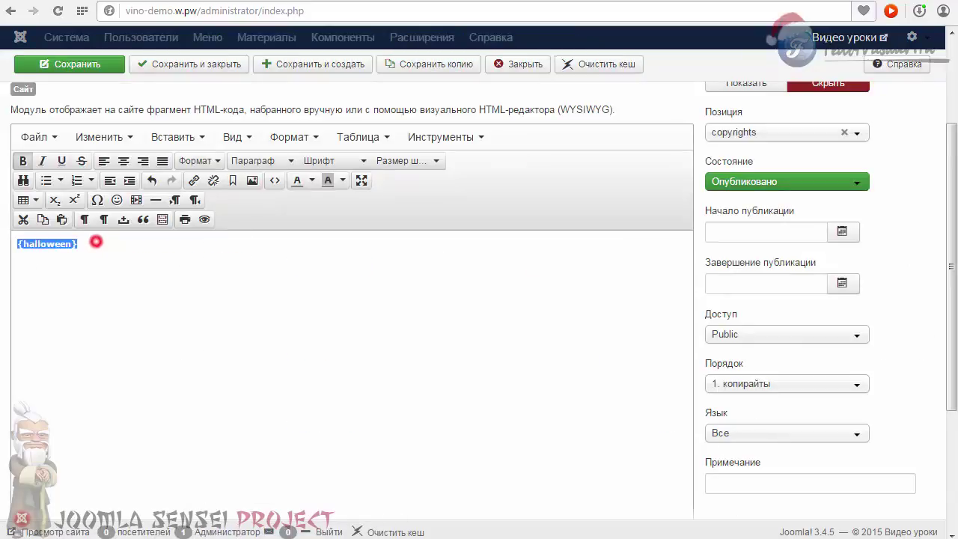
{"action": "left_click", "coordinate": [289, 137]}
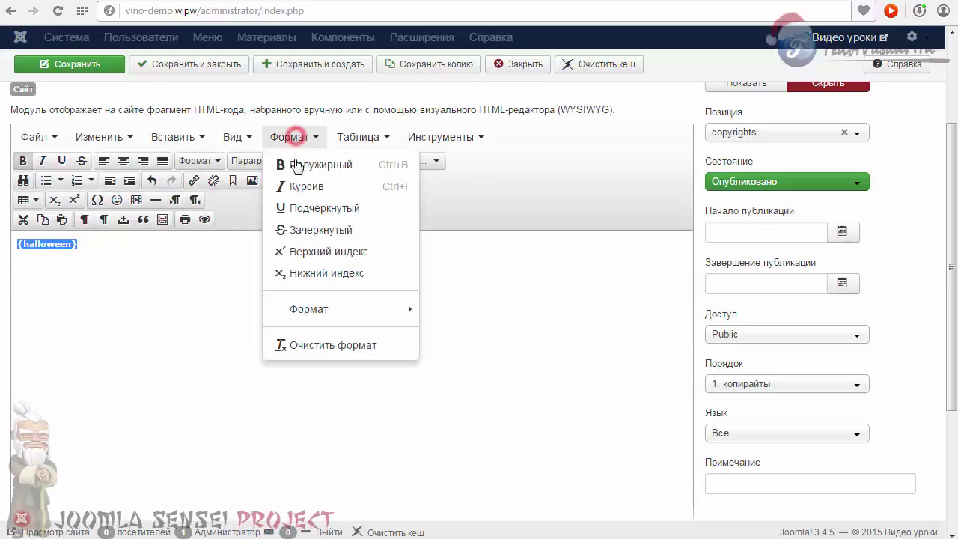
{"action": "left_click", "coordinate": [319, 343]}
{"action": "left_click", "coordinate": [124, 269]}
{"action": "triple_click", "coordinate": [97, 246]}
{"action": "left_click", "coordinate": [98, 246]}
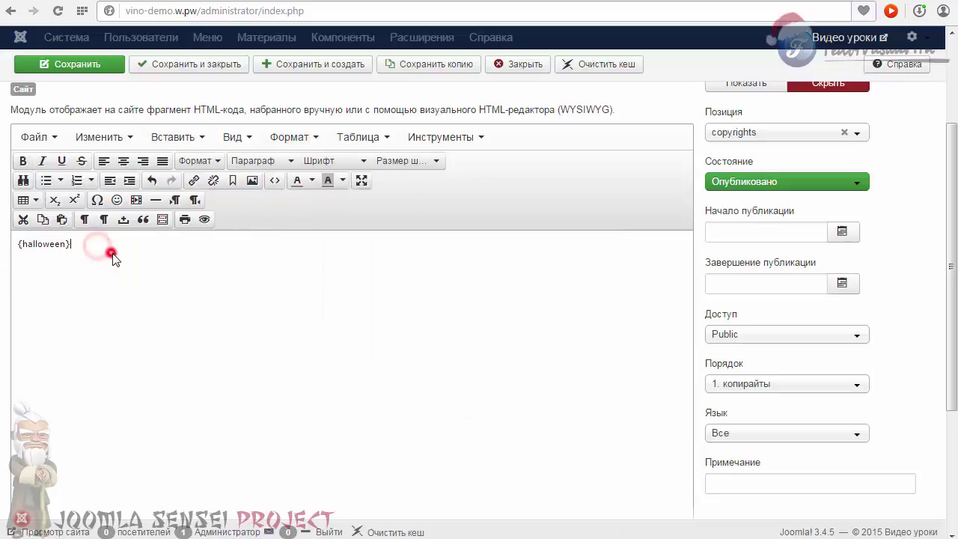
- Save the копирайты module and view the site's home page
{"action": "scroll", "coordinate": [207, 324], "scroll_direction": "up", "scroll_amount": 2}
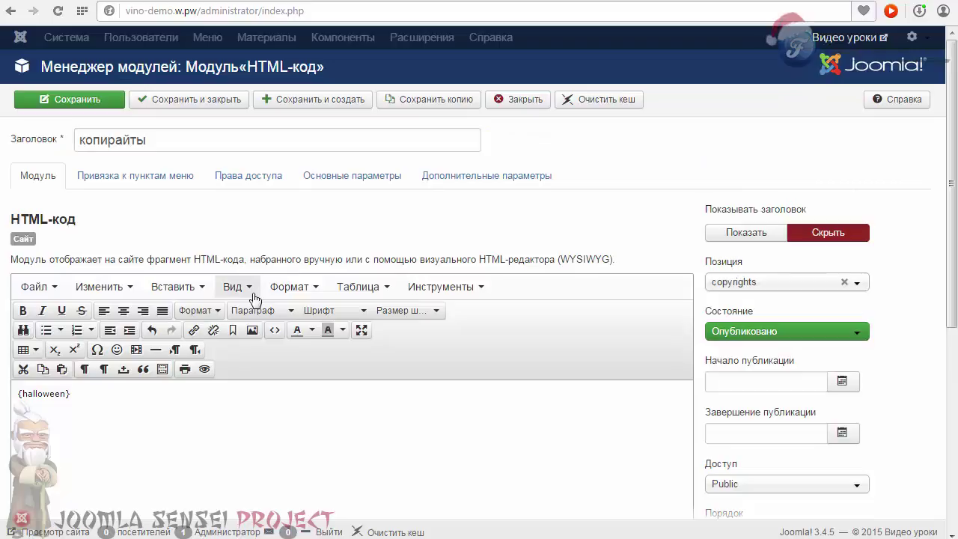
{"action": "scroll", "coordinate": [254, 299], "scroll_direction": "down", "scroll_amount": 3}
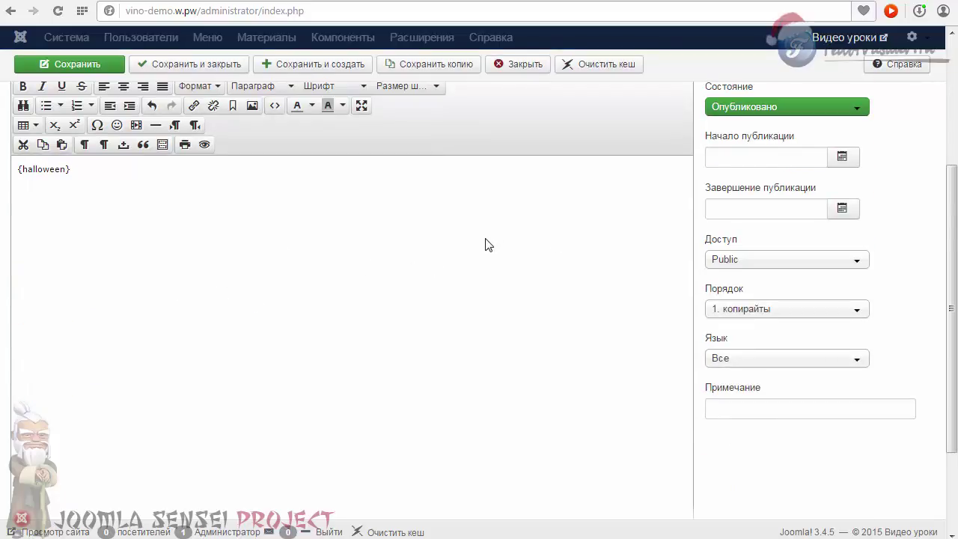
{"action": "scroll", "coordinate": [486, 243], "scroll_direction": "down", "scroll_amount": 3}
{"action": "scroll", "coordinate": [455, 290], "scroll_direction": "up", "scroll_amount": 6}
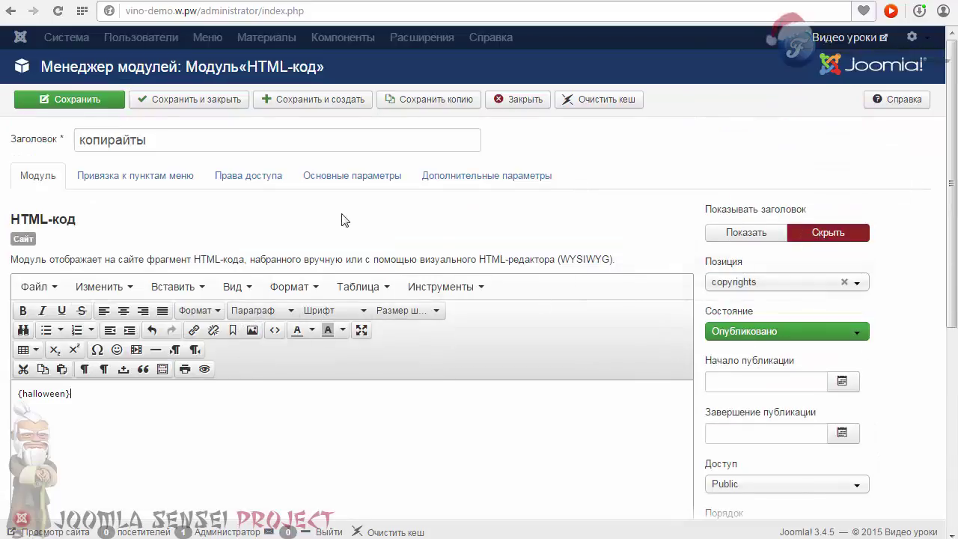
{"action": "left_click", "coordinate": [84, 99]}
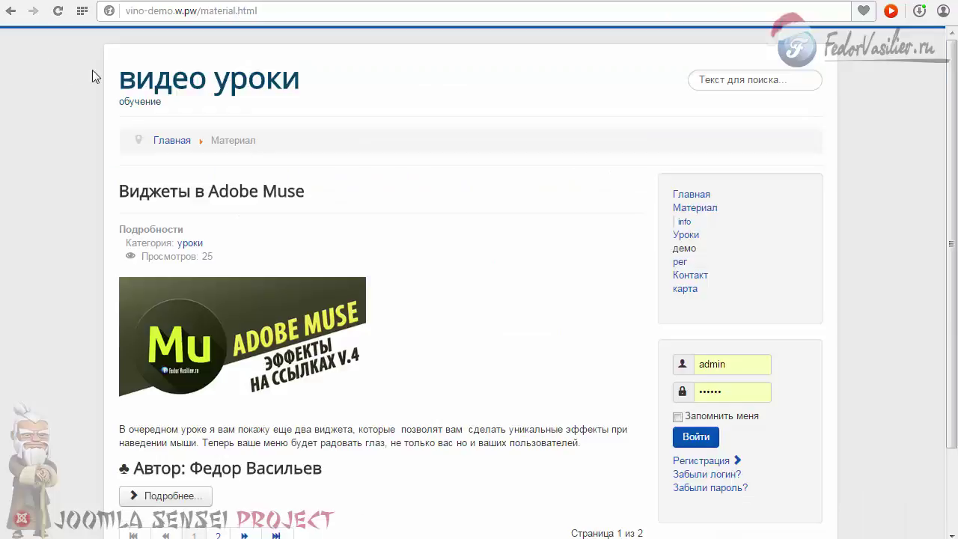
{"action": "left_click", "coordinate": [150, 78]}
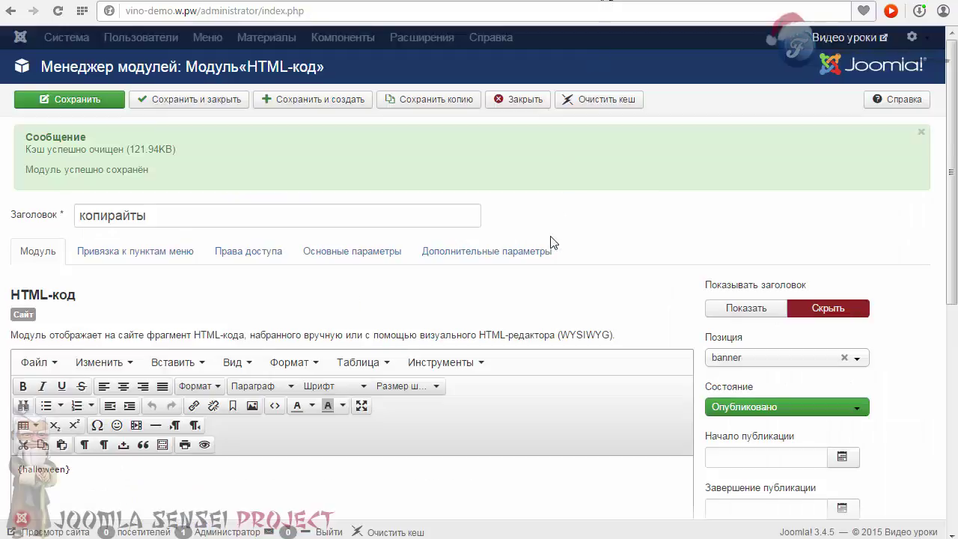
- Set Обрабатывать плагинами to Да for the копирайты module, save it, and check the result on the site
{"action": "scroll", "coordinate": [534, 229], "scroll_direction": "down", "scroll_amount": 3}
{"action": "scroll", "coordinate": [497, 212], "scroll_direction": "up", "scroll_amount": 1}
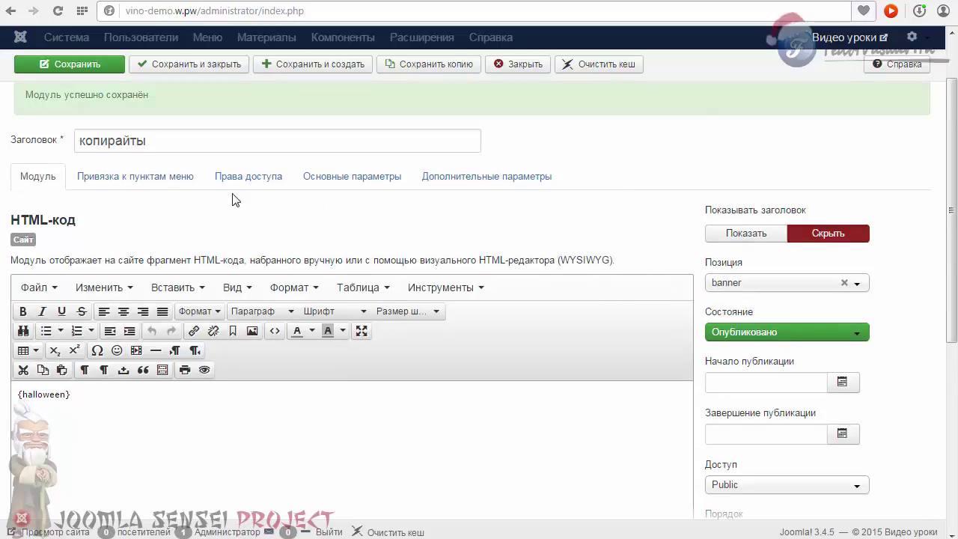
{"action": "left_click", "coordinate": [333, 178]}
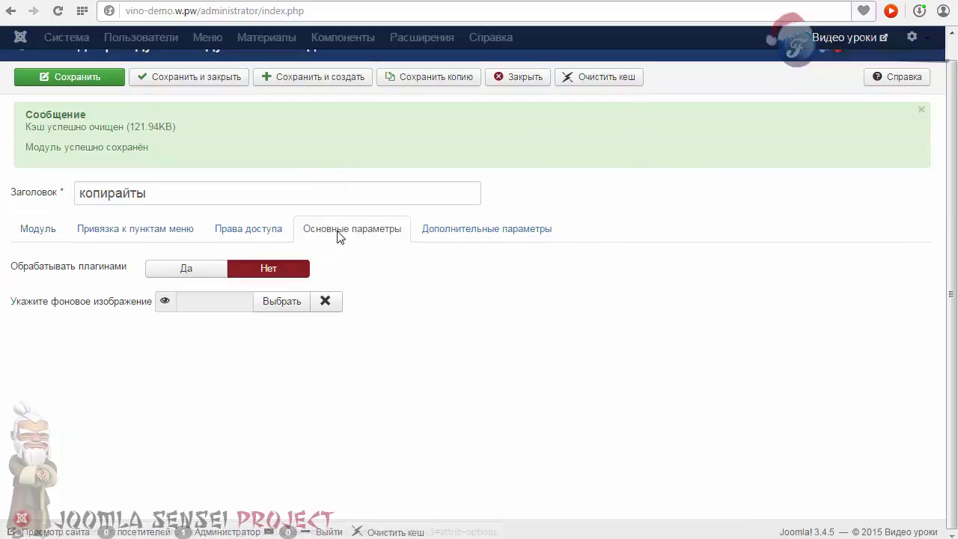
{"action": "mouse_move", "coordinate": [47, 274]}
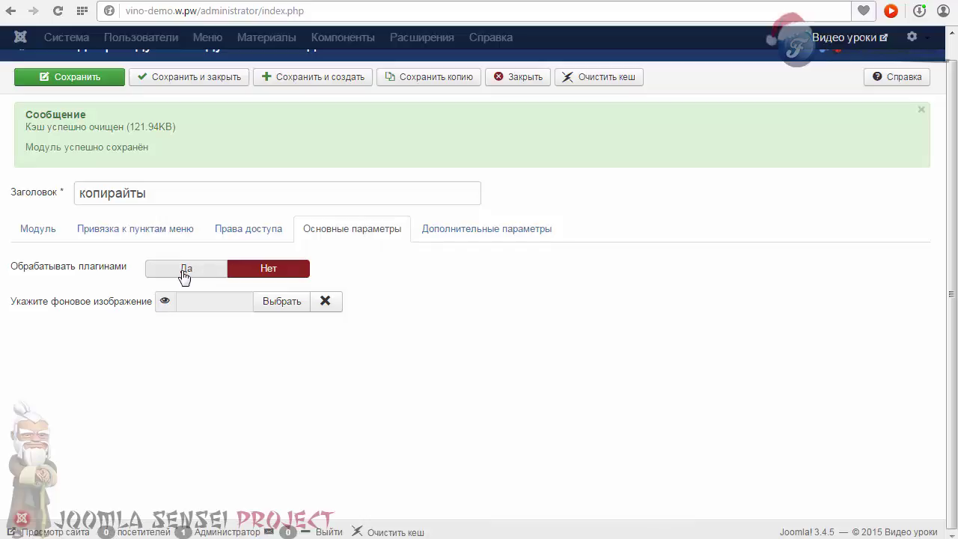
{"action": "left_click", "coordinate": [184, 273]}
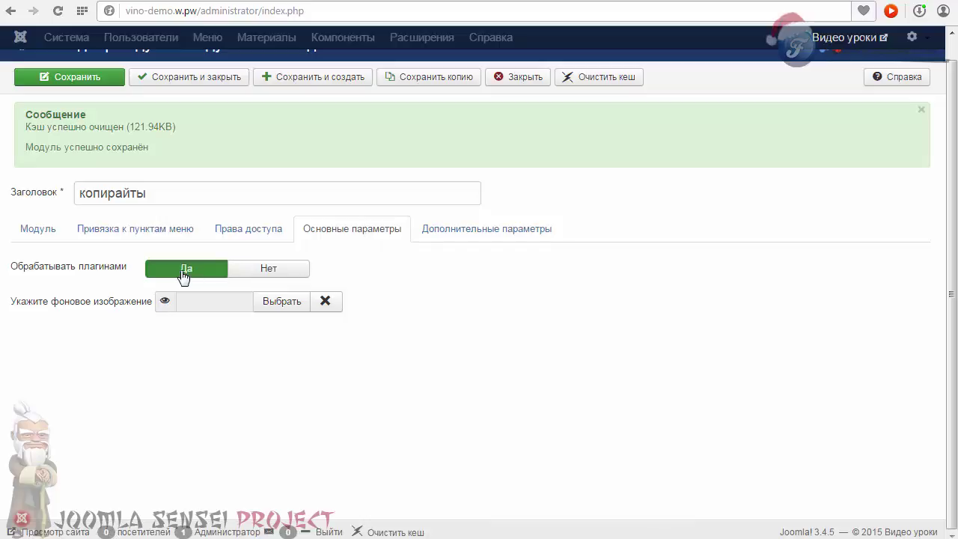
{"action": "left_click", "coordinate": [91, 78]}
{"action": "left_click", "coordinate": [651, 0]}
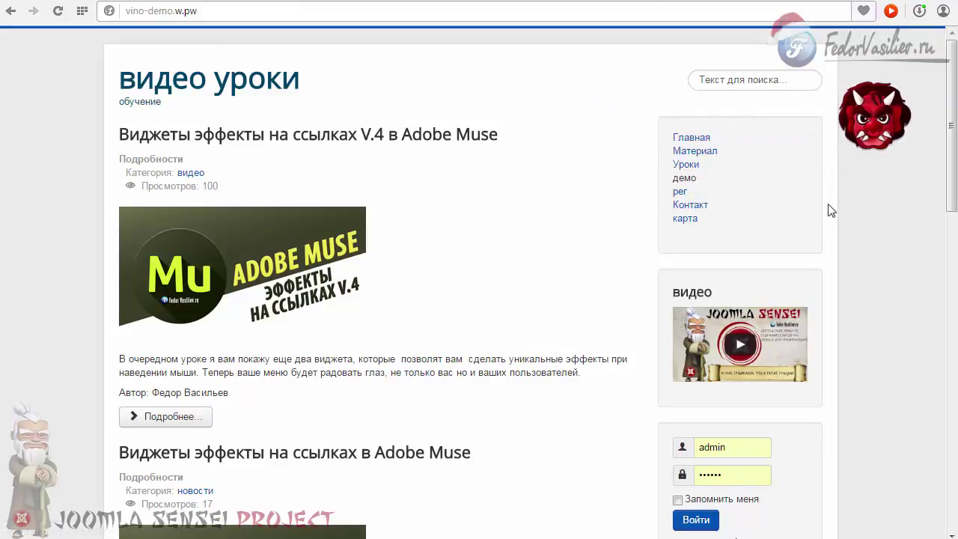
- Set the Halloween Promo Anywhere plugin's picture to Black Cat 2, save it, and refresh the site to check the promo
{"action": "left_click", "coordinate": [615, 3]}
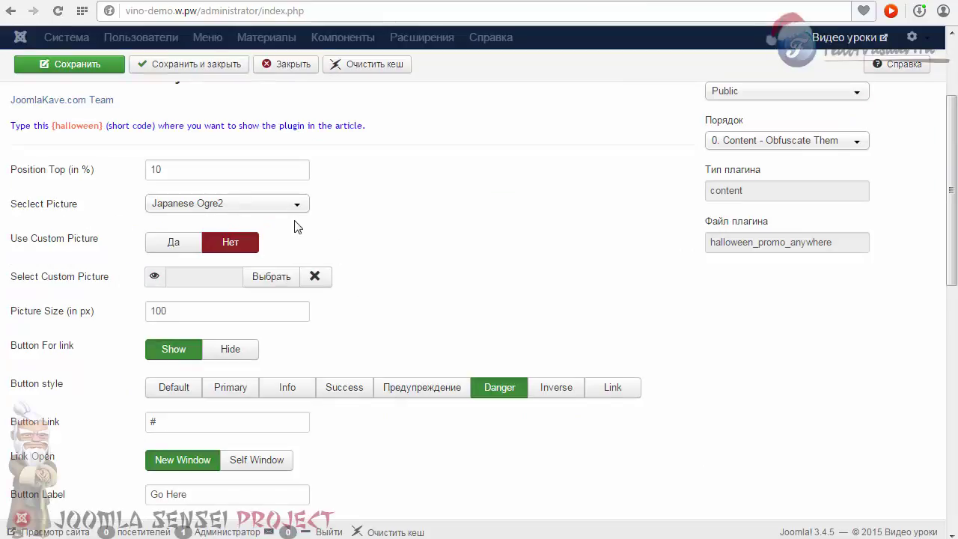
{"action": "left_click", "coordinate": [298, 205]}
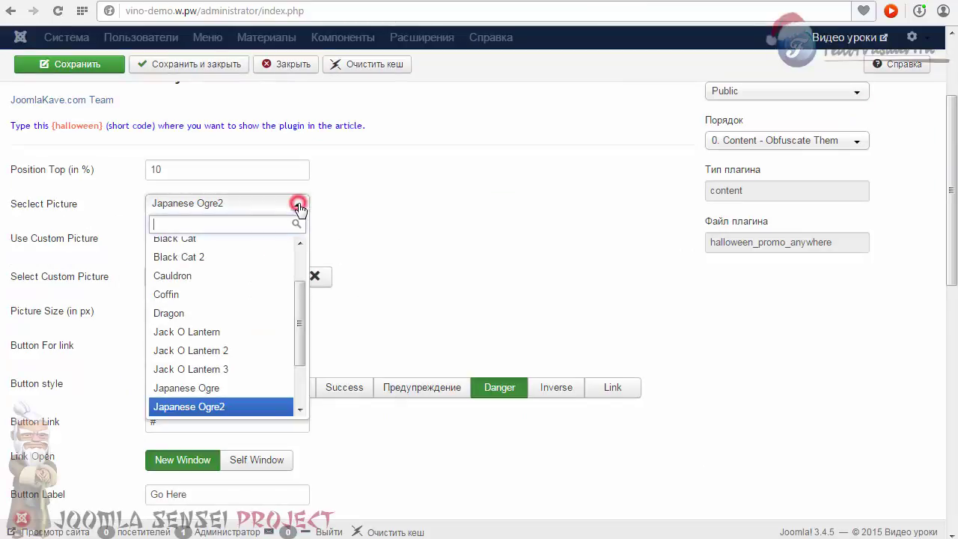
{"action": "left_click", "coordinate": [192, 257]}
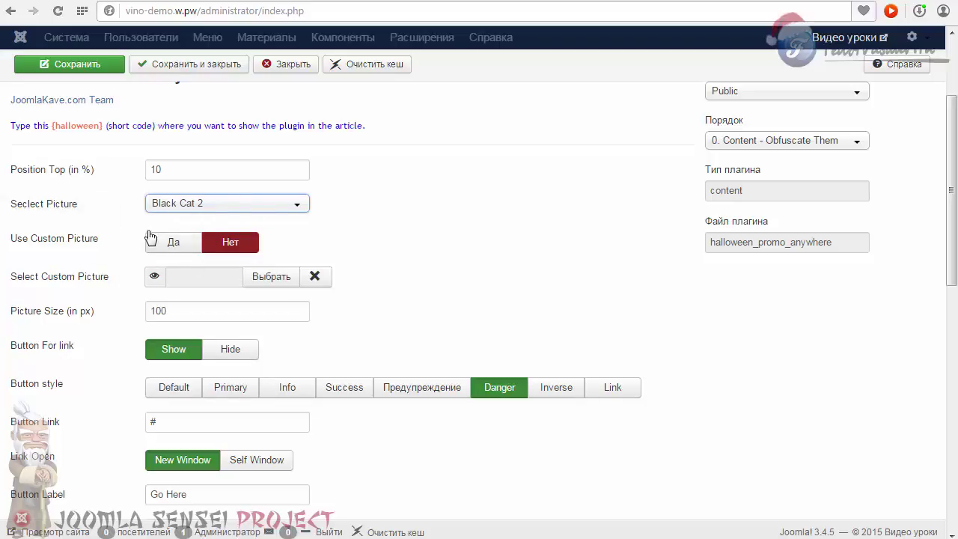
{"action": "left_click", "coordinate": [88, 65]}
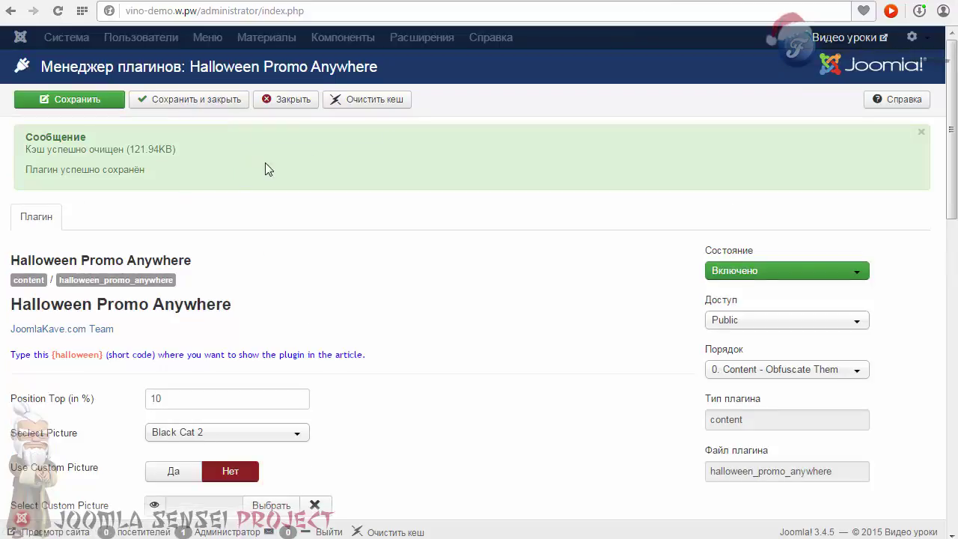
{"action": "left_click", "coordinate": [658, 1]}
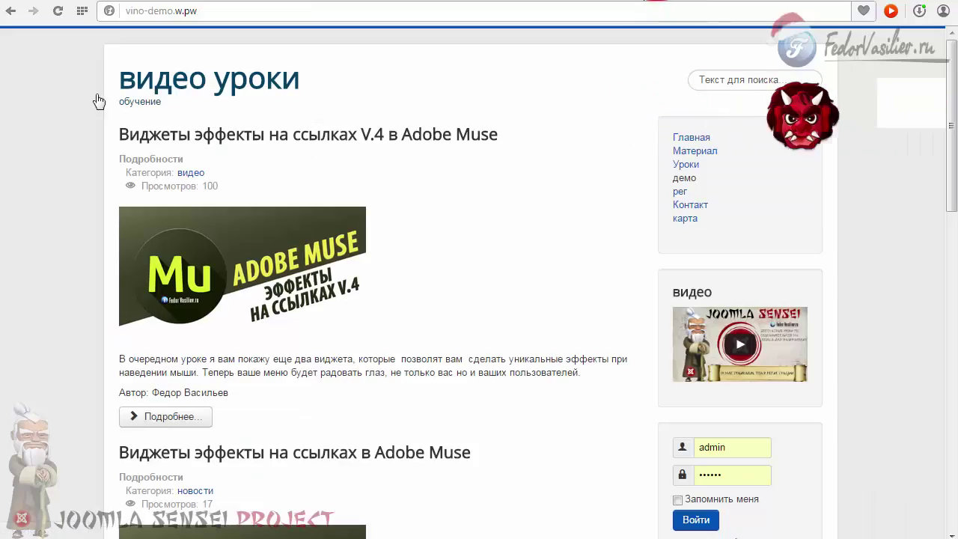
{"action": "left_click", "coordinate": [57, 10]}
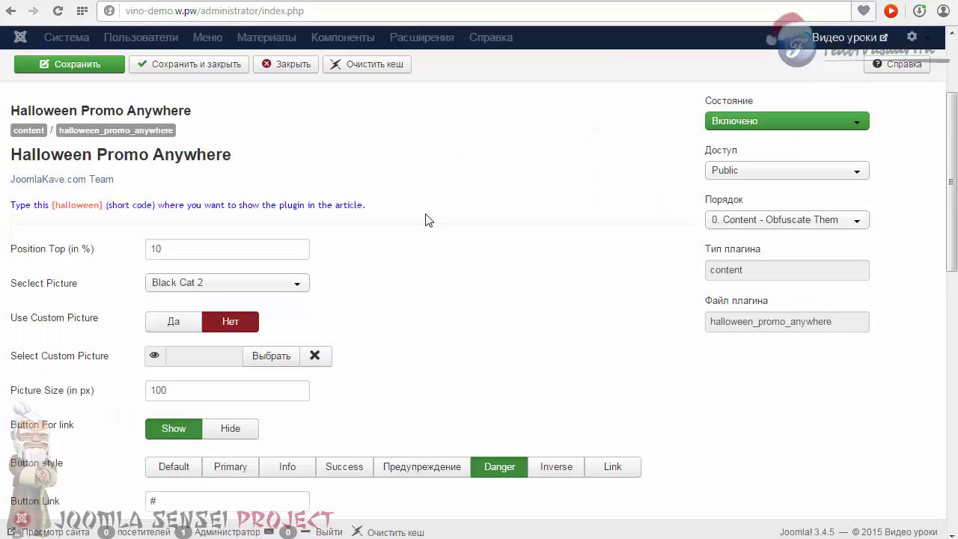
- Choose images/6.png as the plugin's custom picture and set Use Custom Picture to Да
{"action": "scroll", "coordinate": [423, 218], "scroll_direction": "down", "scroll_amount": 2}
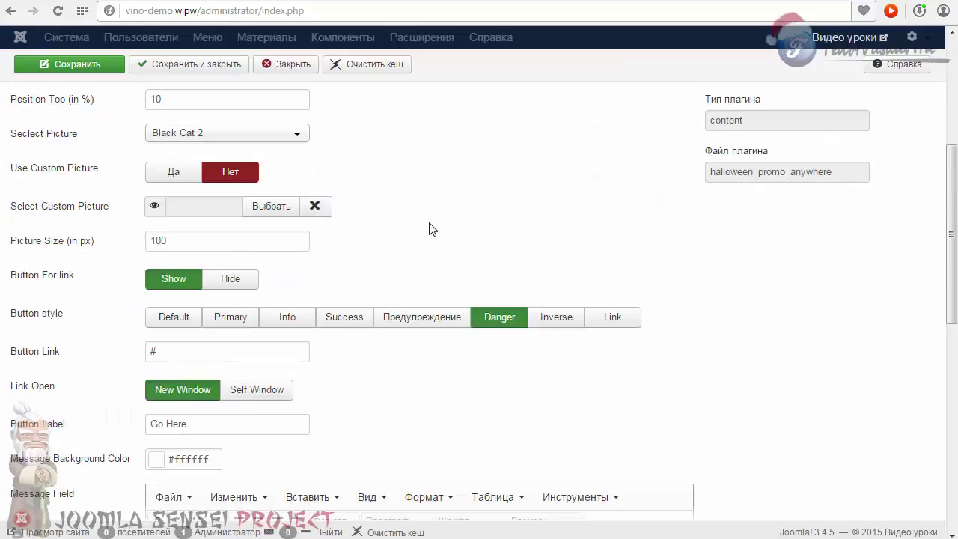
{"action": "left_click", "coordinate": [182, 209]}
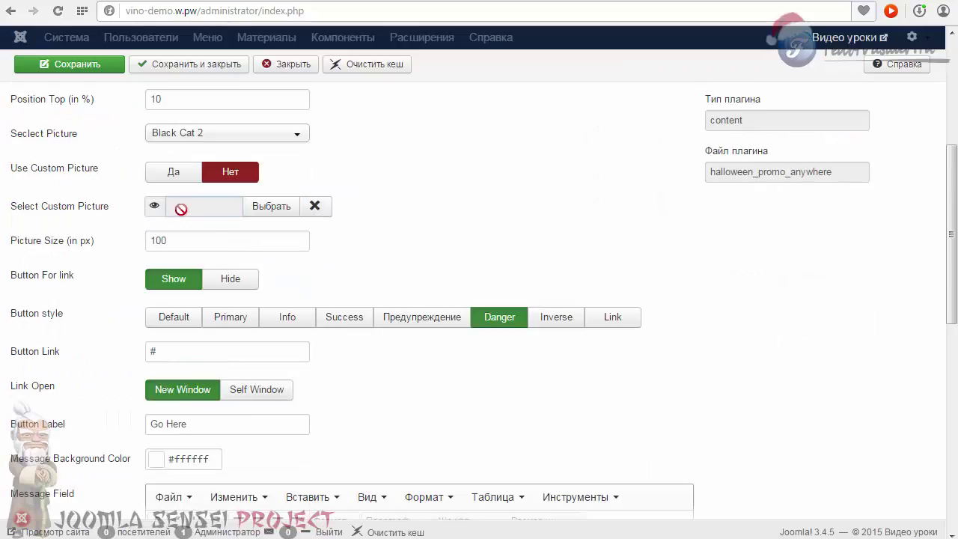
{"action": "left_click", "coordinate": [266, 208]}
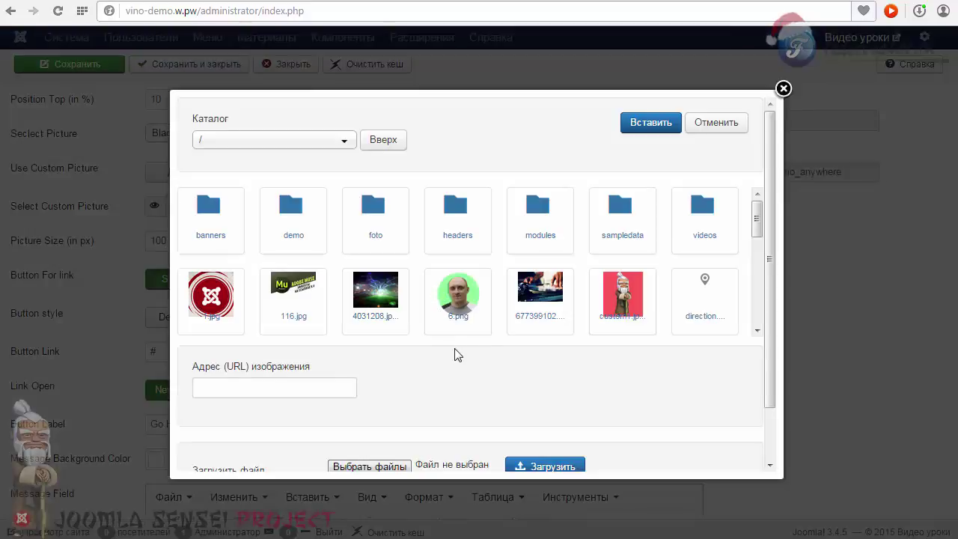
{"action": "left_click", "coordinate": [451, 291]}
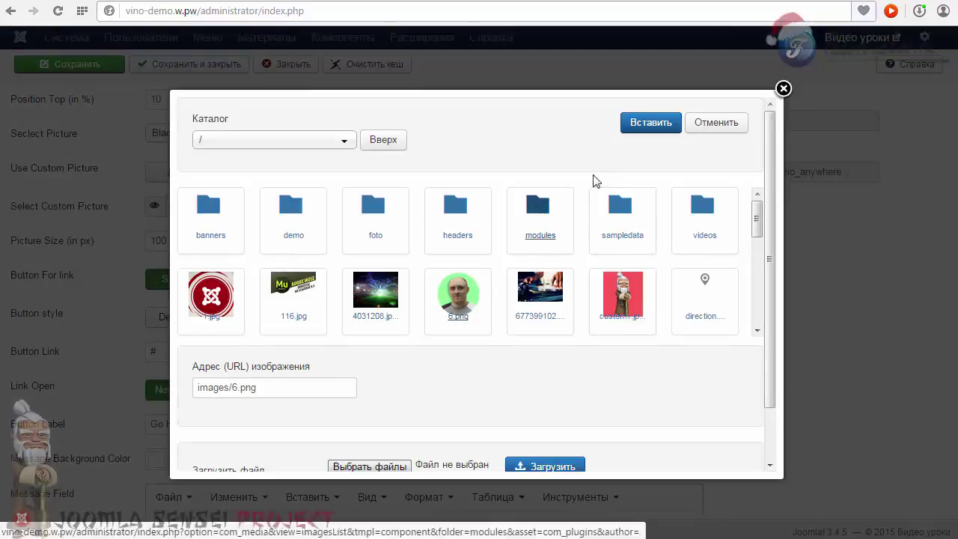
{"action": "left_click", "coordinate": [648, 125]}
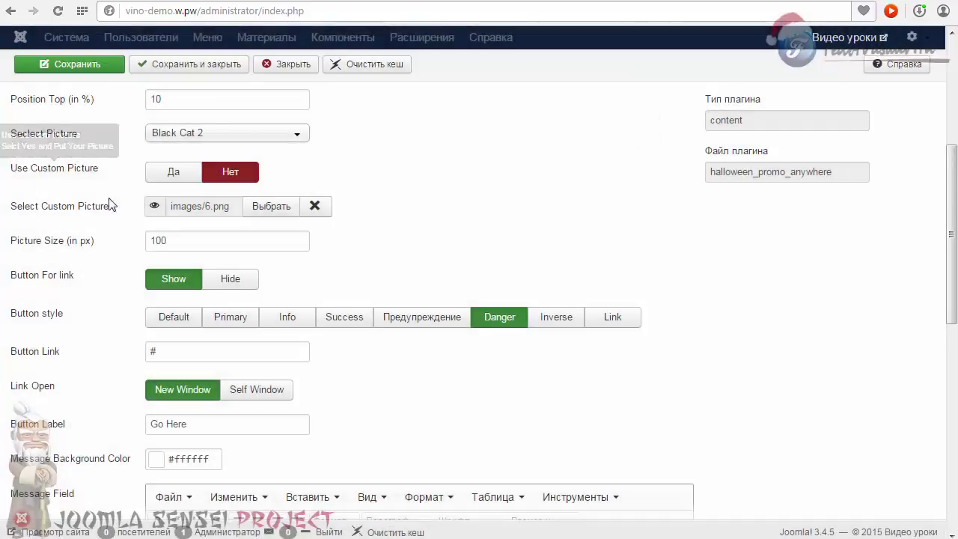
{"action": "mouse_move", "coordinate": [156, 213]}
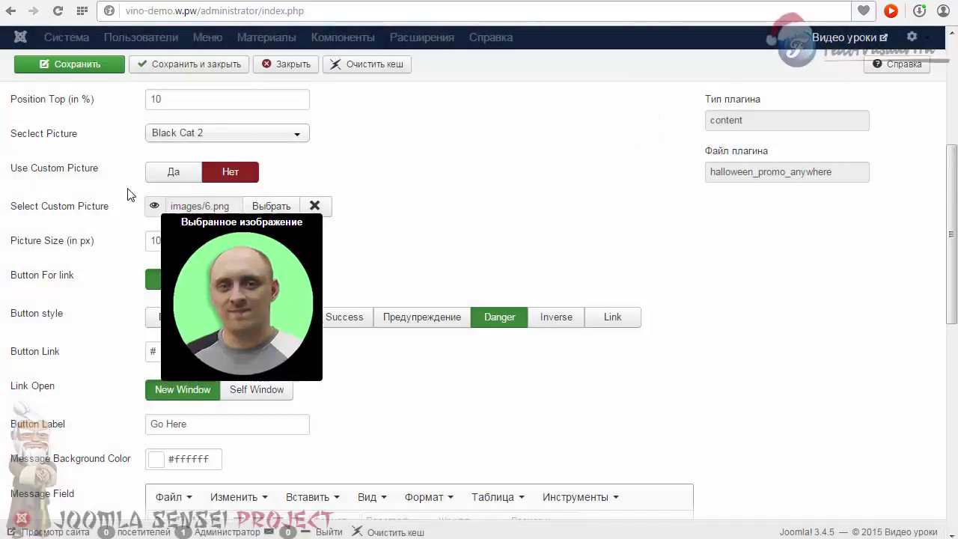
{"action": "left_click", "coordinate": [166, 172]}
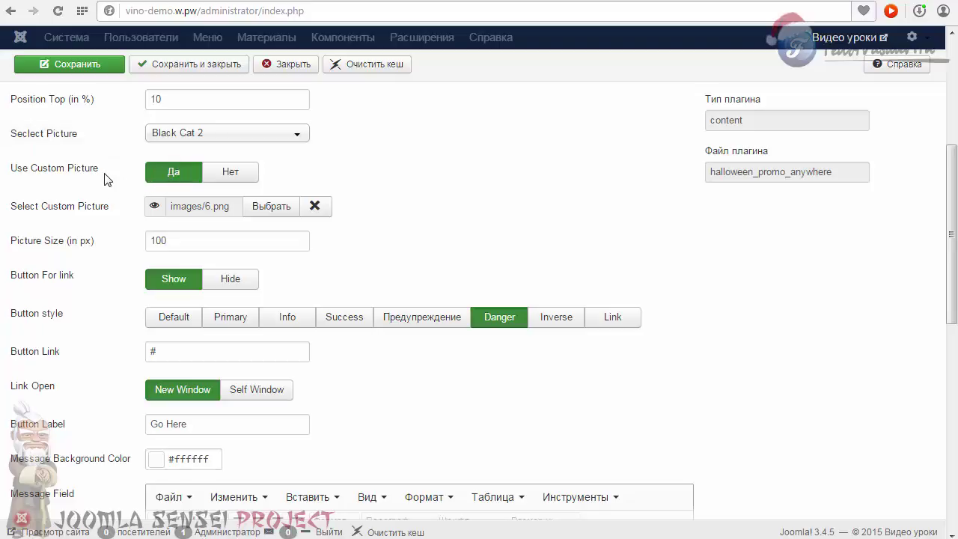
- Save the plugin with the custom picture and check the slide-out promo on the site
{"action": "scroll", "coordinate": [71, 199], "scroll_direction": "up", "scroll_amount": 1}
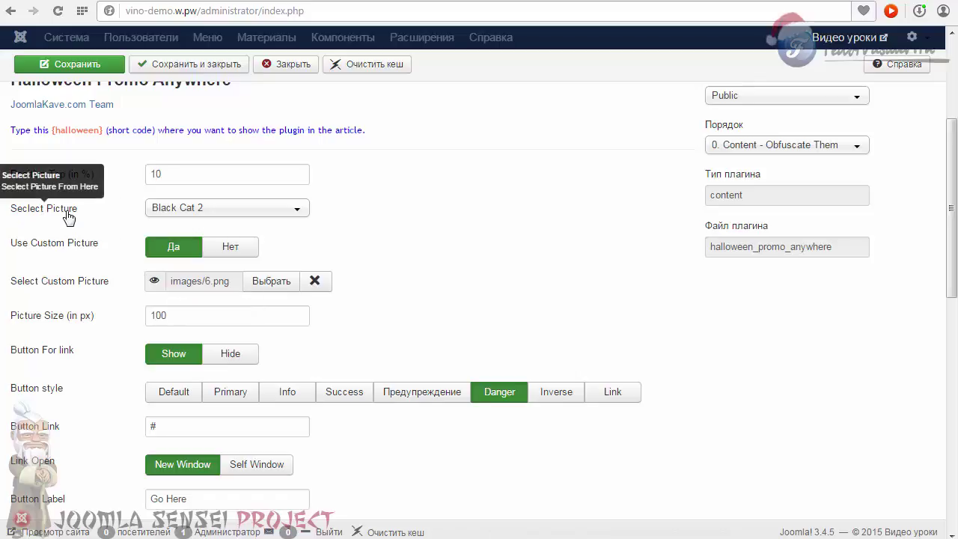
{"action": "left_click", "coordinate": [153, 208]}
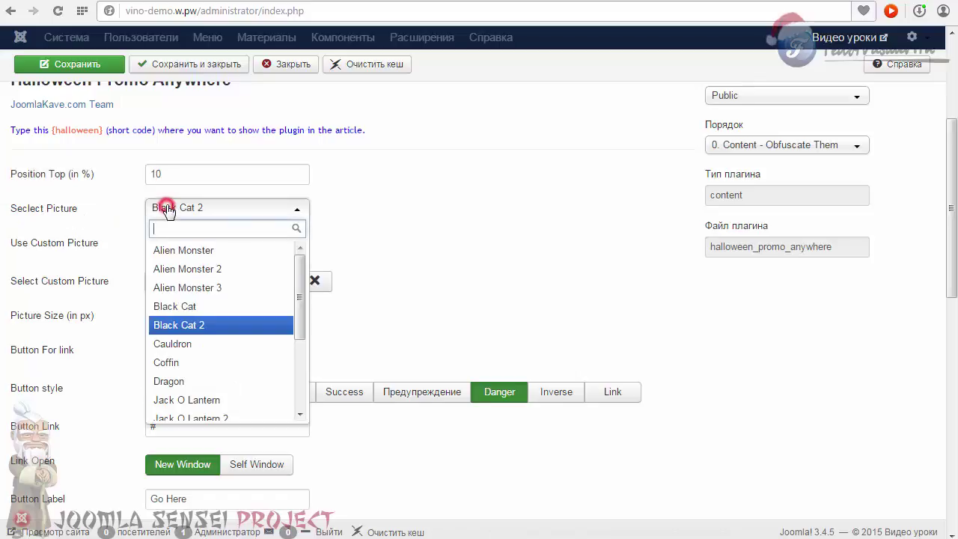
{"action": "left_click", "coordinate": [360, 213]}
{"action": "left_click", "coordinate": [90, 64]}
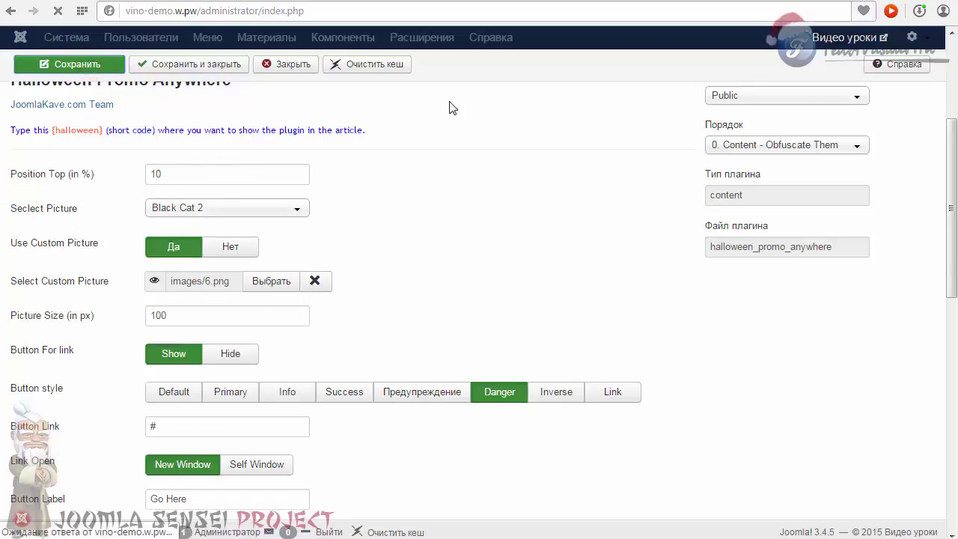
{"action": "left_click", "coordinate": [640, 3]}
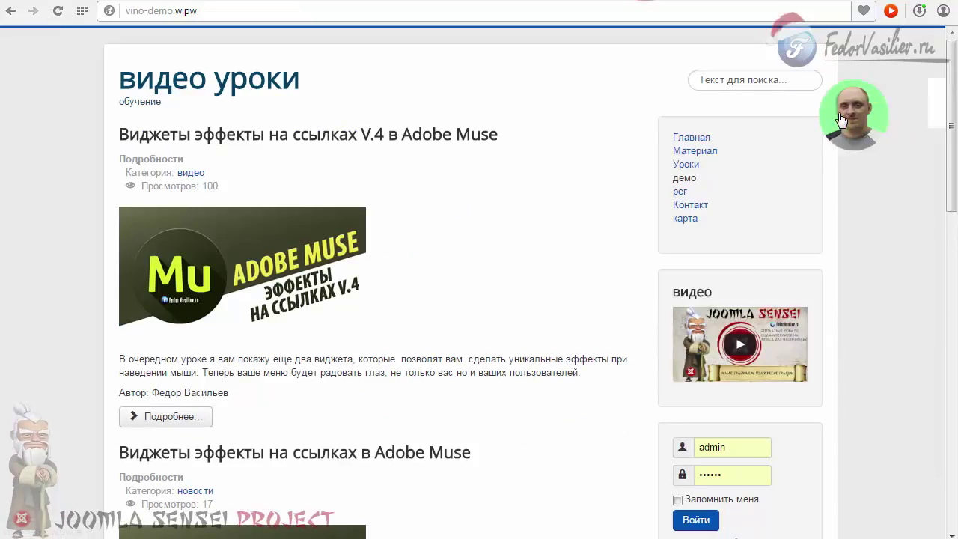
{"action": "mouse_move", "coordinate": [849, 120]}
- Try Hide for the plugin's Button For link option, look at the promo on the site, and restore Show
{"action": "key", "text": "ctrl+shift+Tab"}
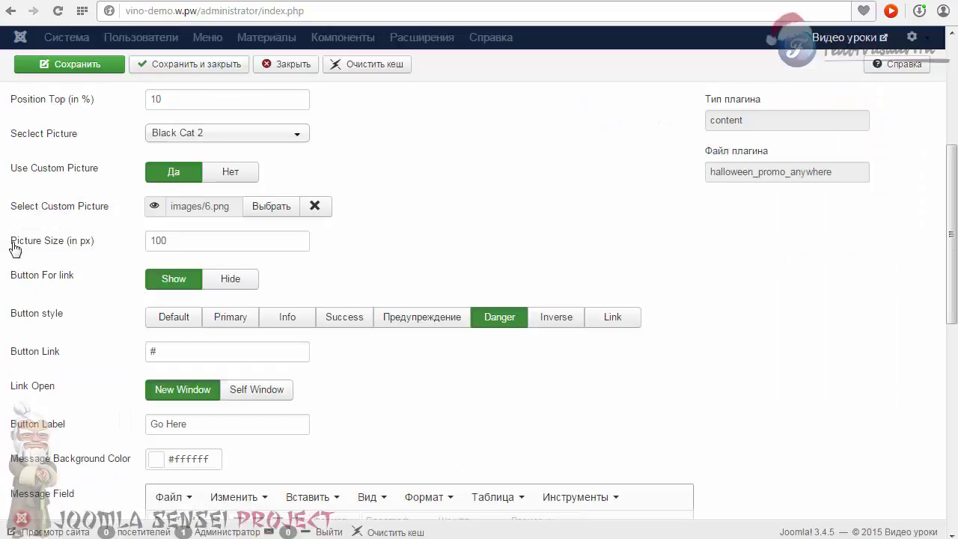
{"action": "double_click", "coordinate": [175, 239]}
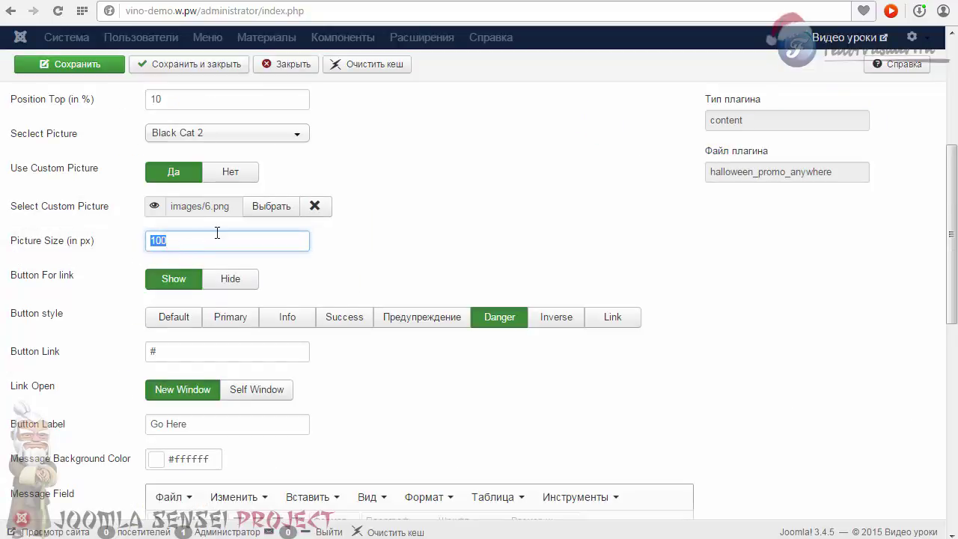
{"action": "left_click", "coordinate": [88, 290]}
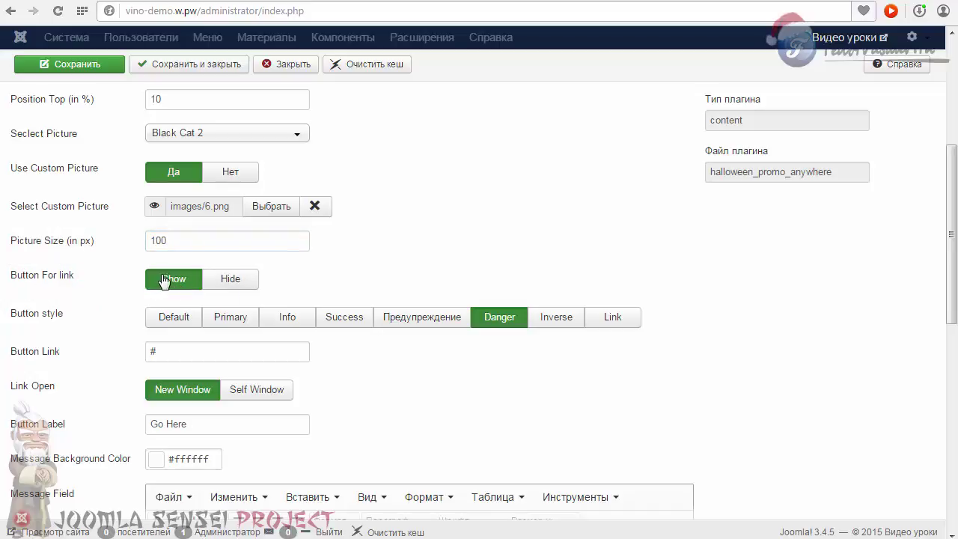
{"action": "left_click", "coordinate": [228, 283]}
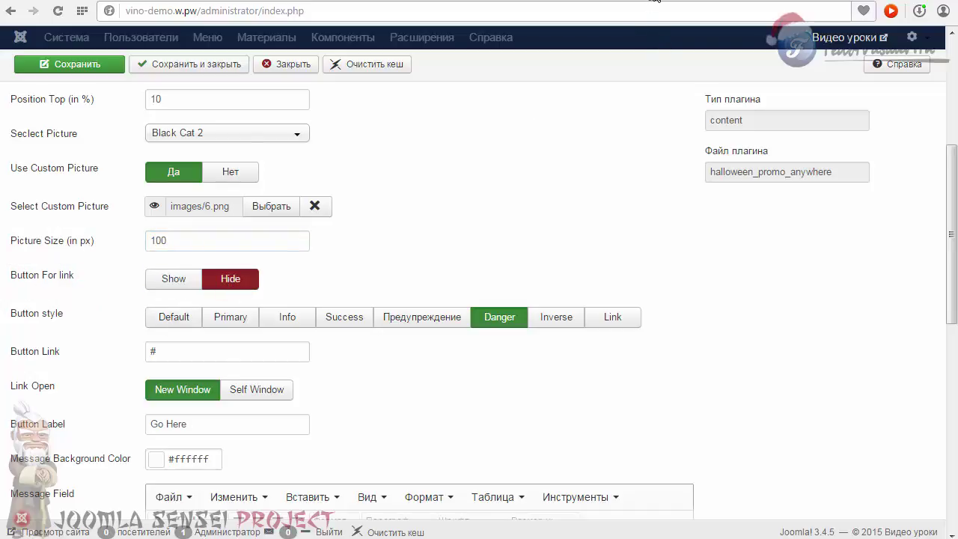
{"action": "left_click", "coordinate": [655, 1]}
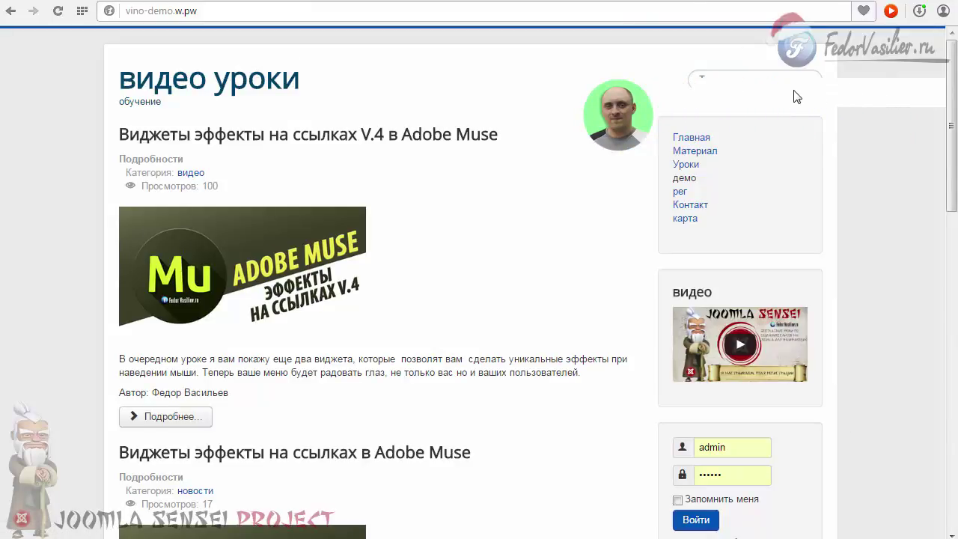
{"action": "left_click", "coordinate": [599, 2]}
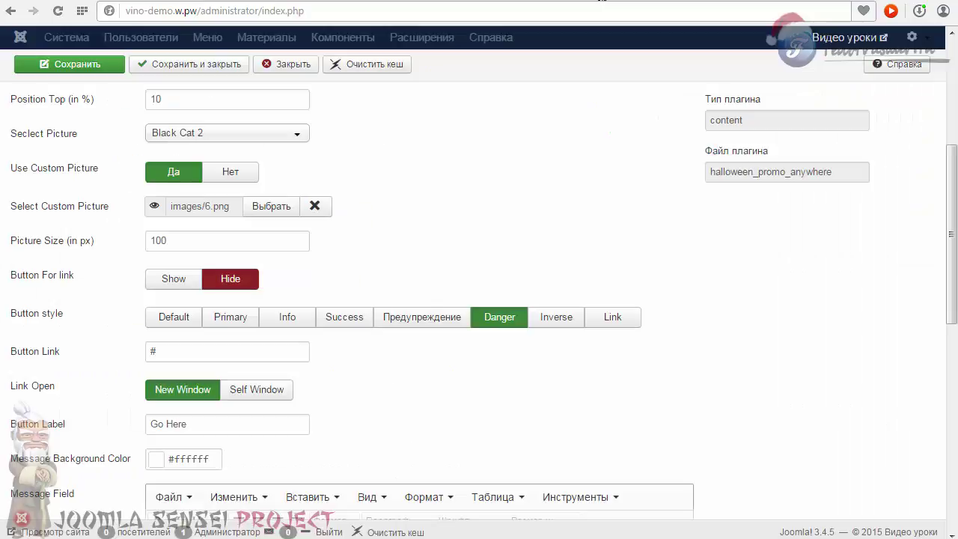
{"action": "left_click", "coordinate": [169, 283]}
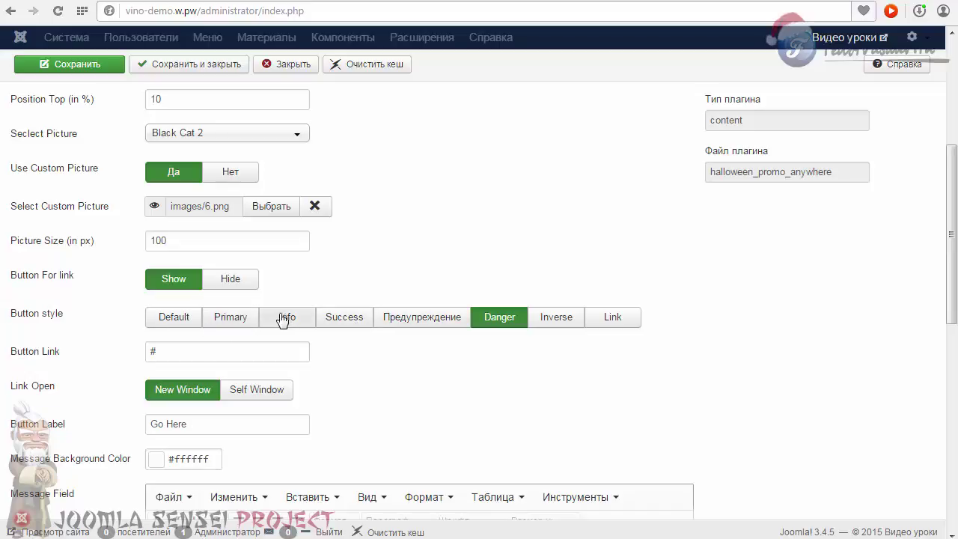
- Set the plugin's button style to Предупреждение, save it, and check the promo button on the refreshed site
{"action": "left_click", "coordinate": [174, 318]}
{"action": "left_click", "coordinate": [229, 317]}
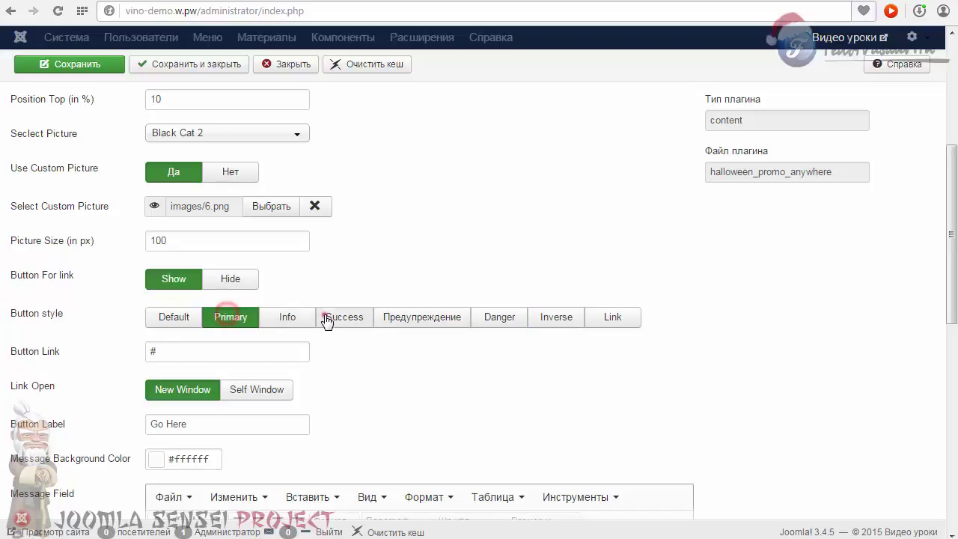
{"action": "left_click", "coordinate": [327, 318]}
{"action": "left_click", "coordinate": [380, 318]}
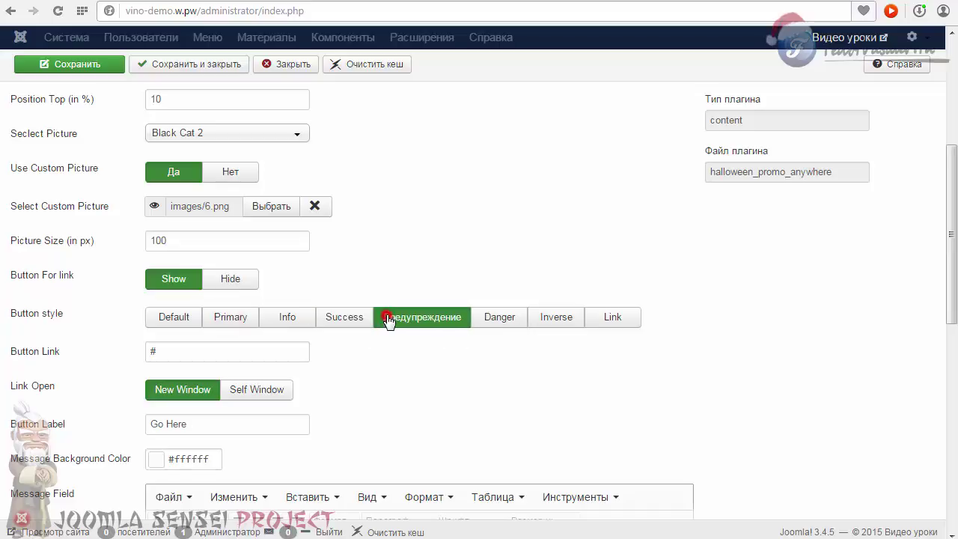
{"action": "left_click", "coordinate": [105, 71]}
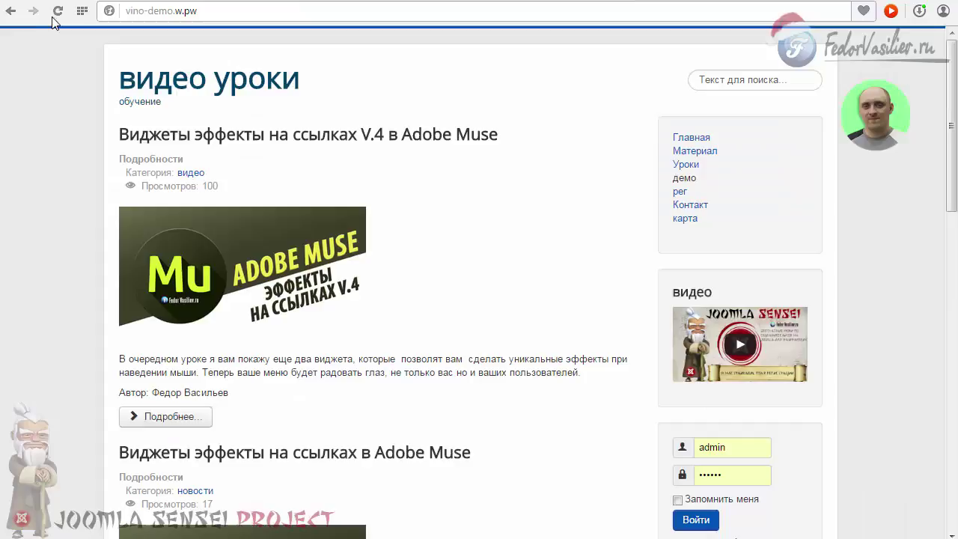
{"action": "left_click", "coordinate": [58, 12]}
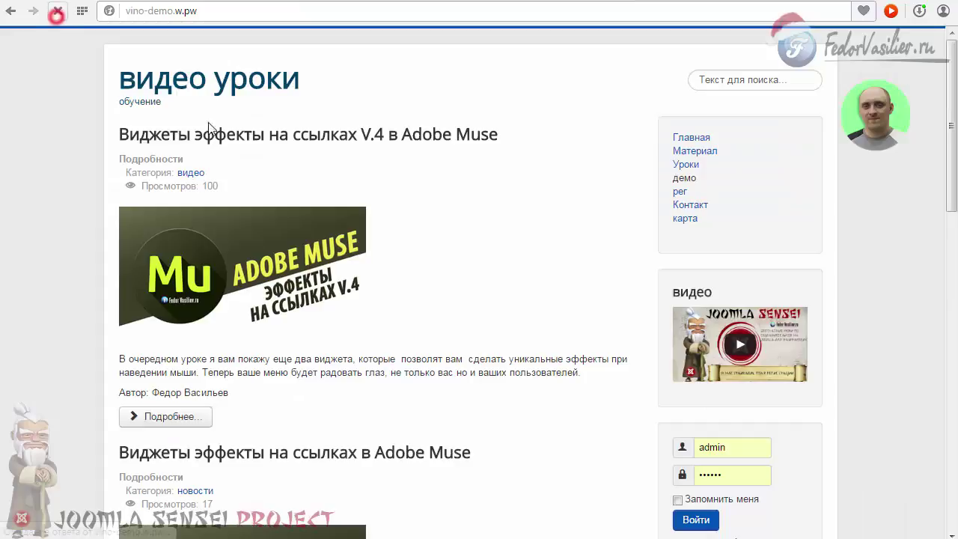
{"action": "mouse_move", "coordinate": [874, 101]}
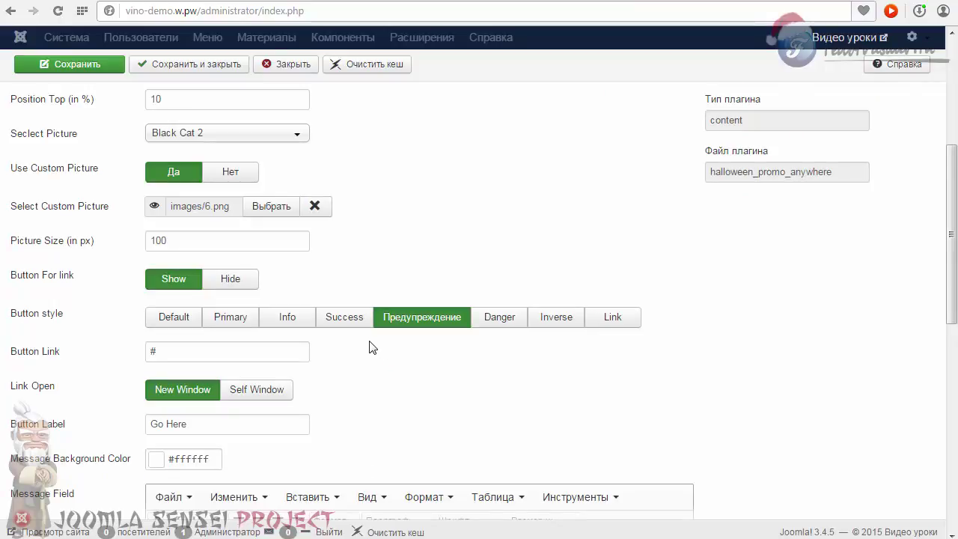
- Replace the plugin's Button Link with the copied fedorvasiliev.ru page address
{"action": "double_click", "coordinate": [170, 351]}
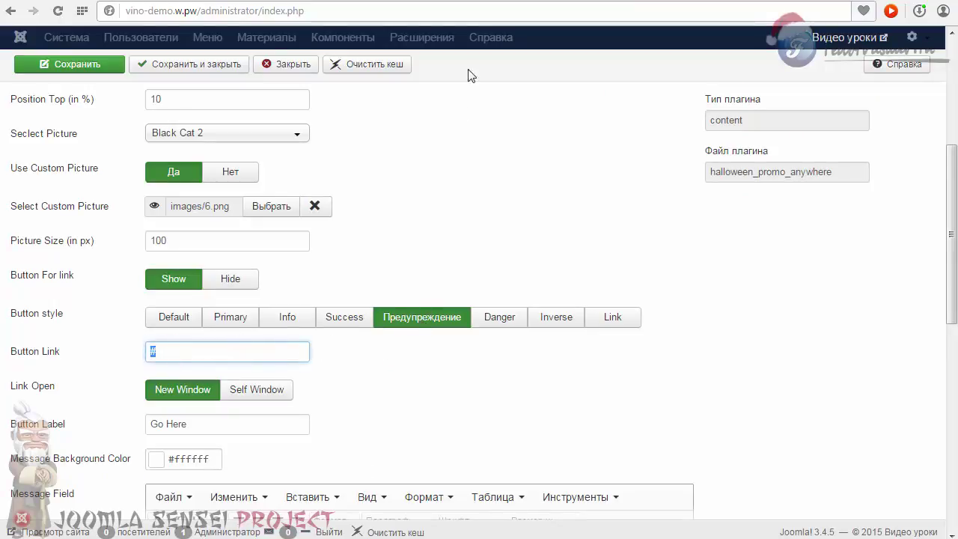
{"action": "right_click", "coordinate": [151, 351]}
{"action": "left_click", "coordinate": [183, 430]}
{"action": "left_click", "coordinate": [422, 366]}
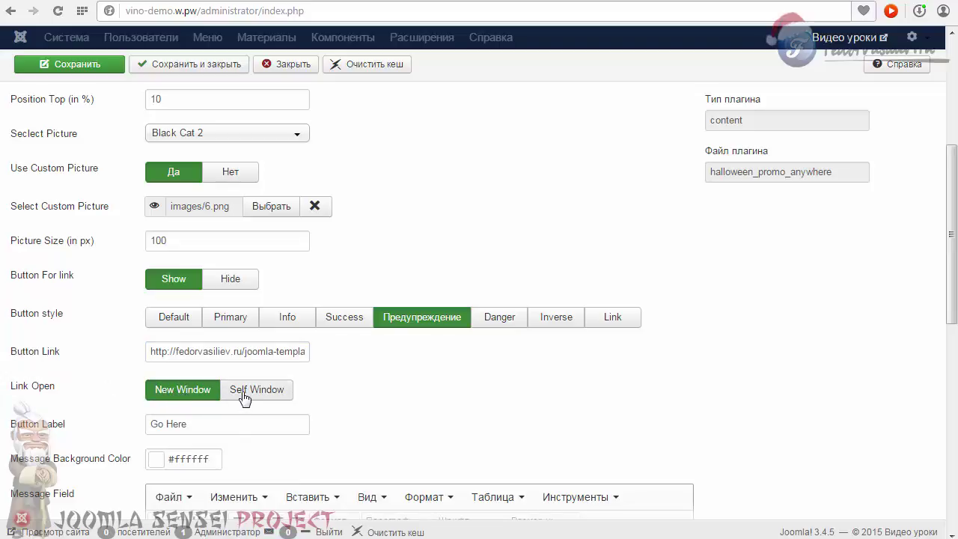
- Change the plugin's Button Label to Перейти
{"action": "scroll", "coordinate": [96, 316], "scroll_direction": "down", "scroll_amount": 2}
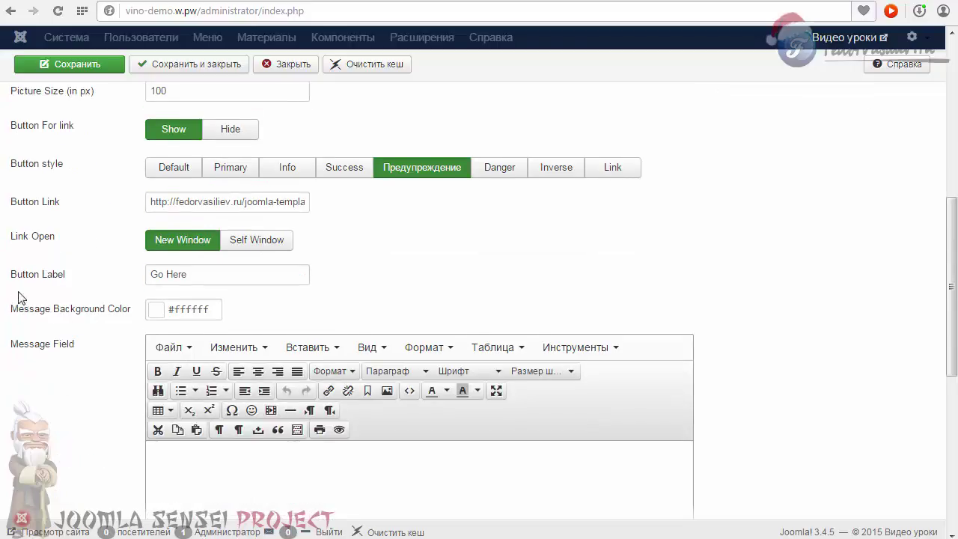
{"action": "left_click_drag", "start_coordinate": [131, 280], "coordinate": [75, 277]}
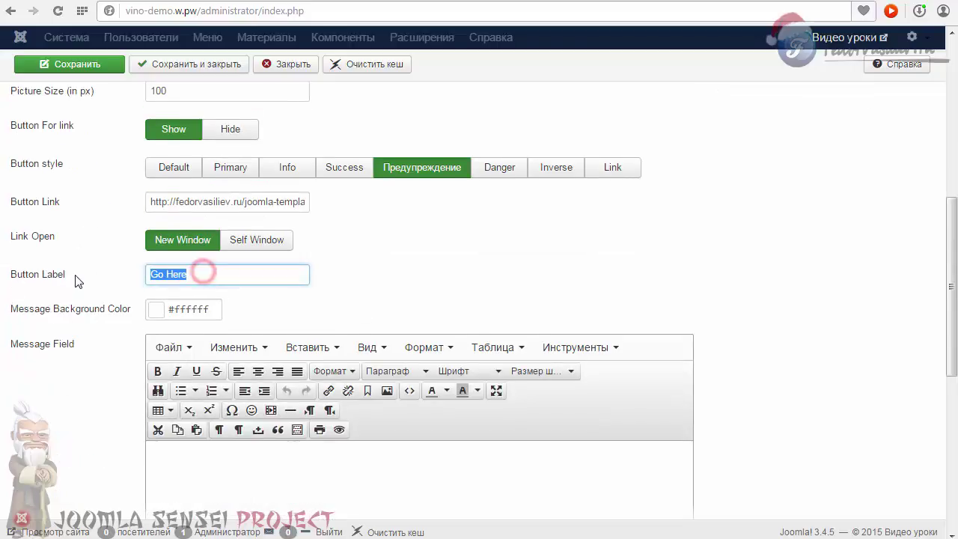
{"action": "left_click", "coordinate": [182, 273]}
{"action": "triple_click", "coordinate": [203, 275]}
{"action": "type", "text": "Перей"}
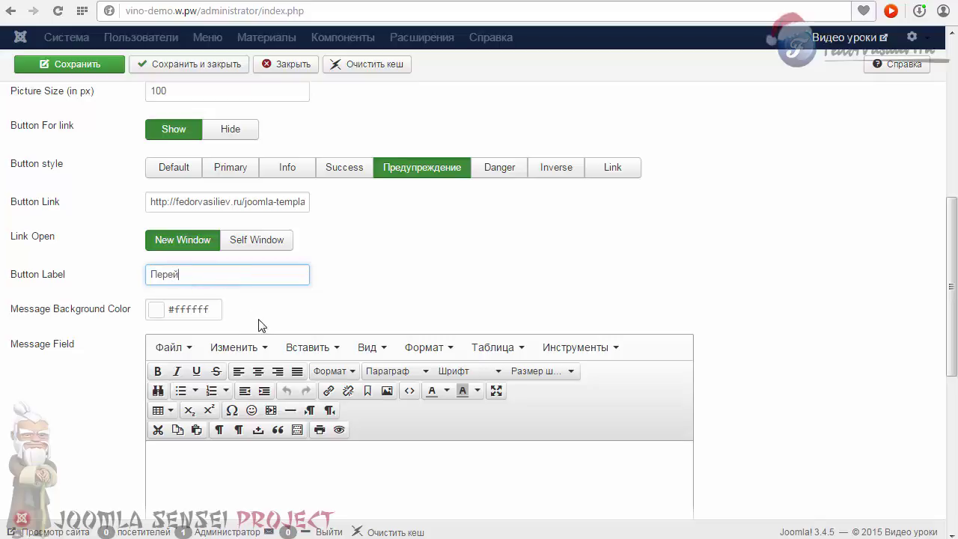
{"action": "type", "text": "ти"}
{"action": "left_click", "coordinate": [438, 277]}
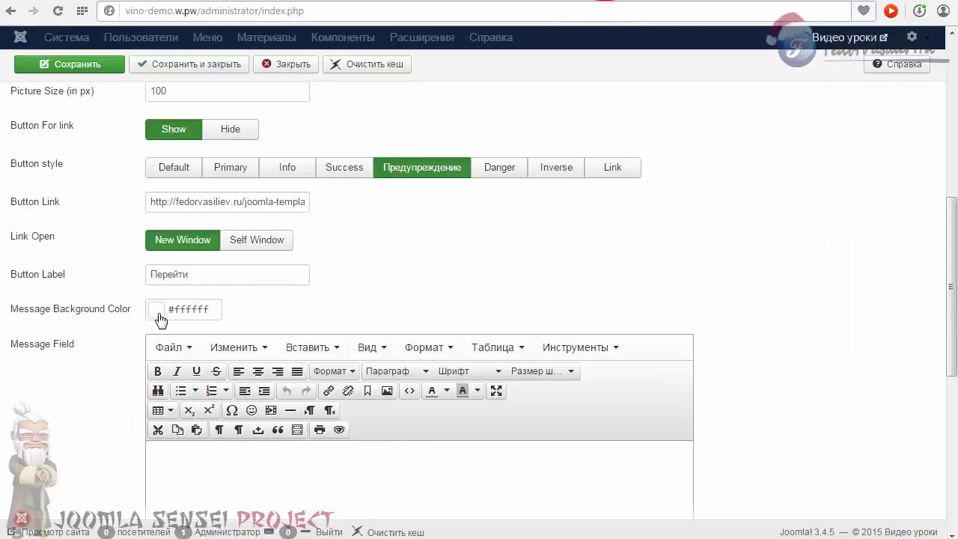
- Set the plugin's Message Background Color to #dbadad
{"action": "left_click", "coordinate": [158, 313]}
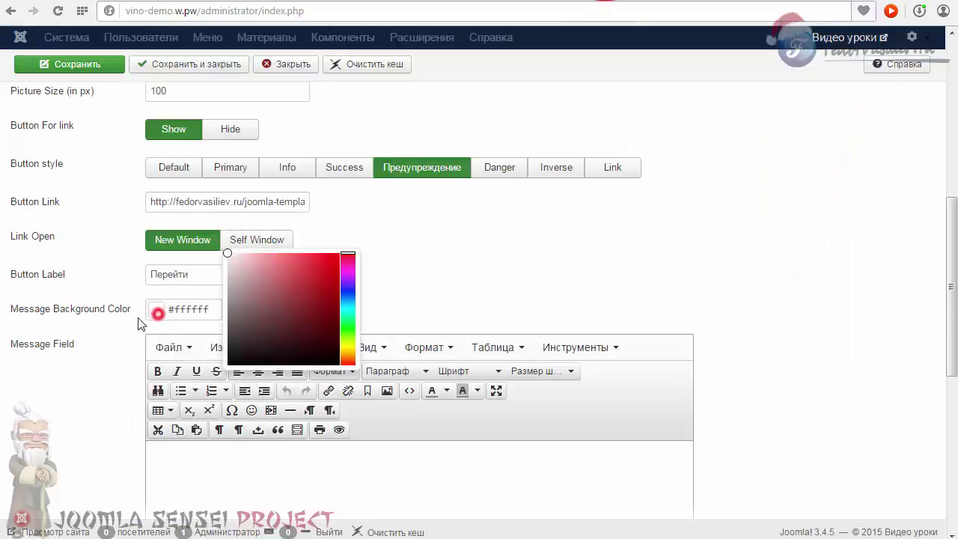
{"action": "left_click_drag", "start_coordinate": [246, 280], "coordinate": [251, 268]}
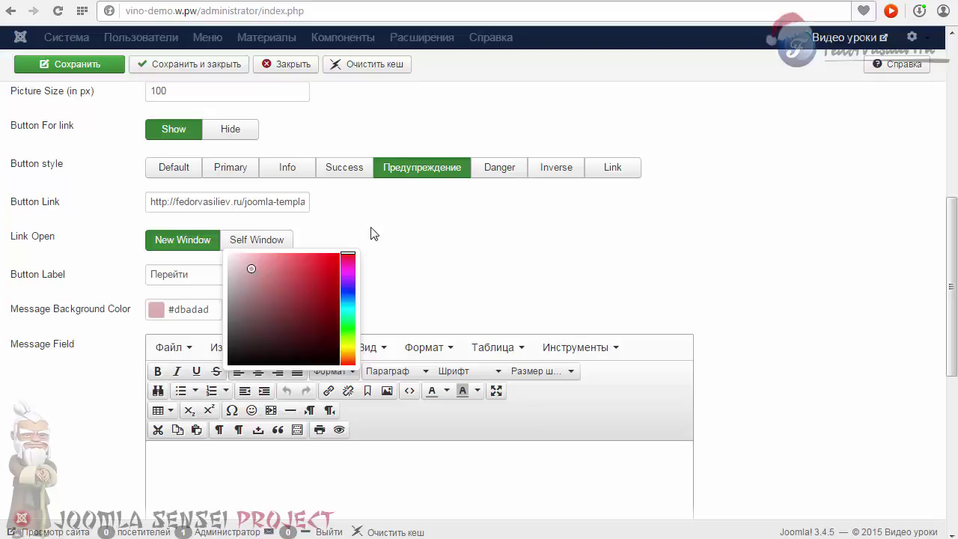
{"action": "left_click", "coordinate": [398, 225]}
- Enter "Чистые шаблоны без вшитых ссылок и вредоносного кода." in the plugin's Message Field and save the plugin
{"action": "scroll", "coordinate": [401, 228], "scroll_direction": "down", "scroll_amount": 4}
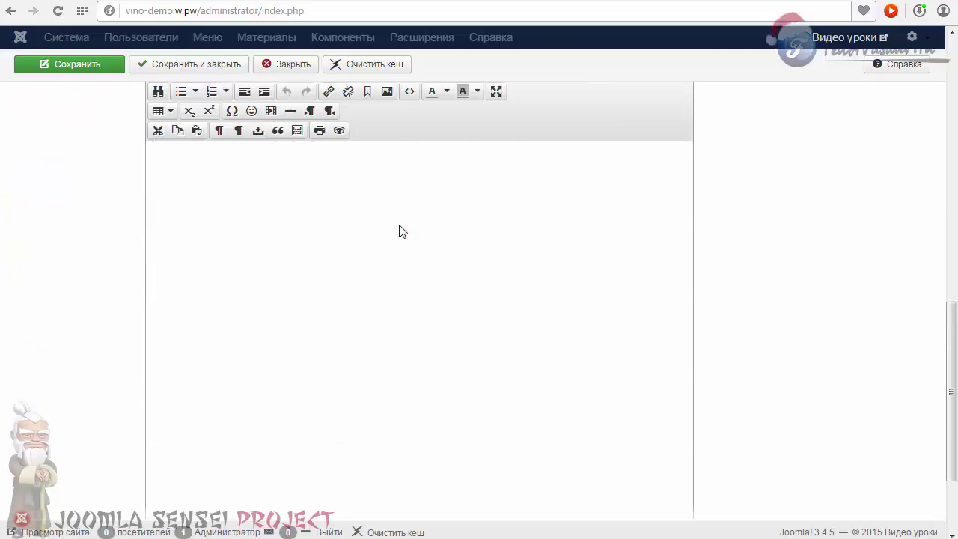
{"action": "scroll", "coordinate": [400, 228], "scroll_direction": "up", "scroll_amount": 2}
{"action": "scroll", "coordinate": [224, 288], "scroll_direction": "down", "scroll_amount": 1}
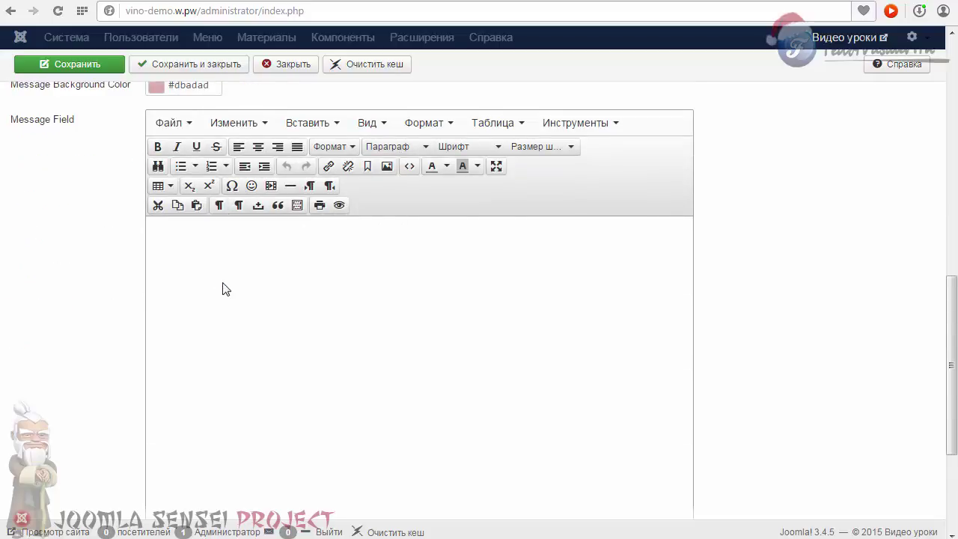
{"action": "left_click", "coordinate": [191, 271]}
{"action": "scroll", "coordinate": [190, 273], "scroll_direction": "down", "scroll_amount": 3}
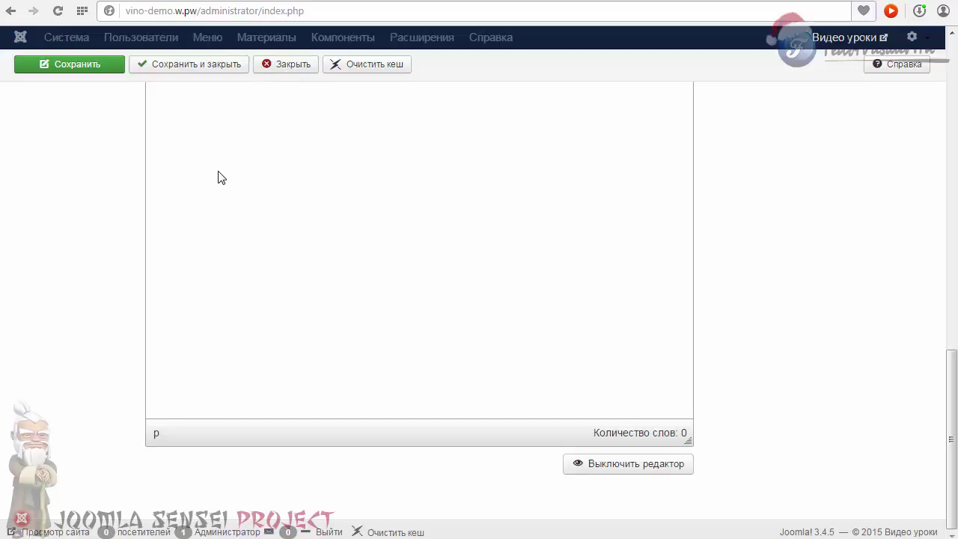
{"action": "scroll", "coordinate": [210, 299], "scroll_direction": "up", "scroll_amount": 2}
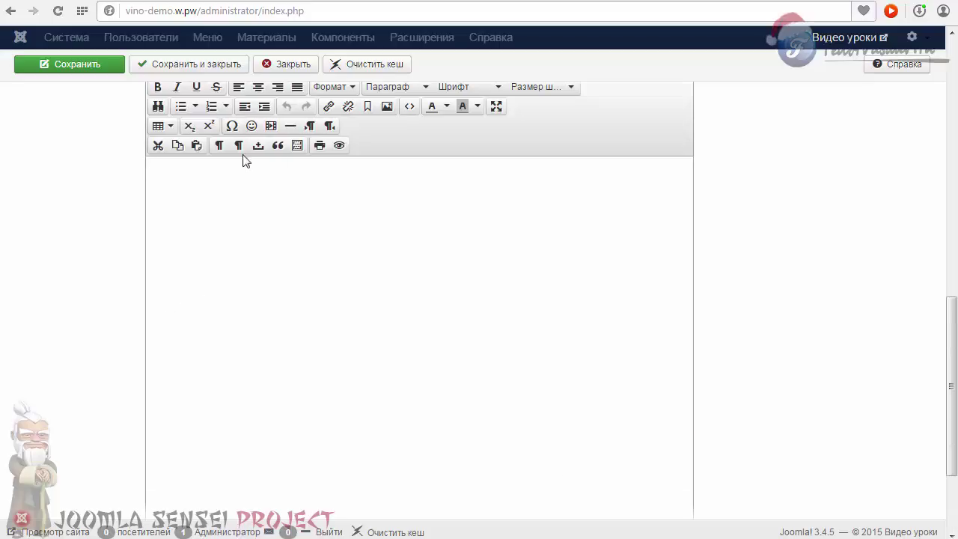
{"action": "scroll", "coordinate": [201, 284], "scroll_direction": "down", "scroll_amount": 2}
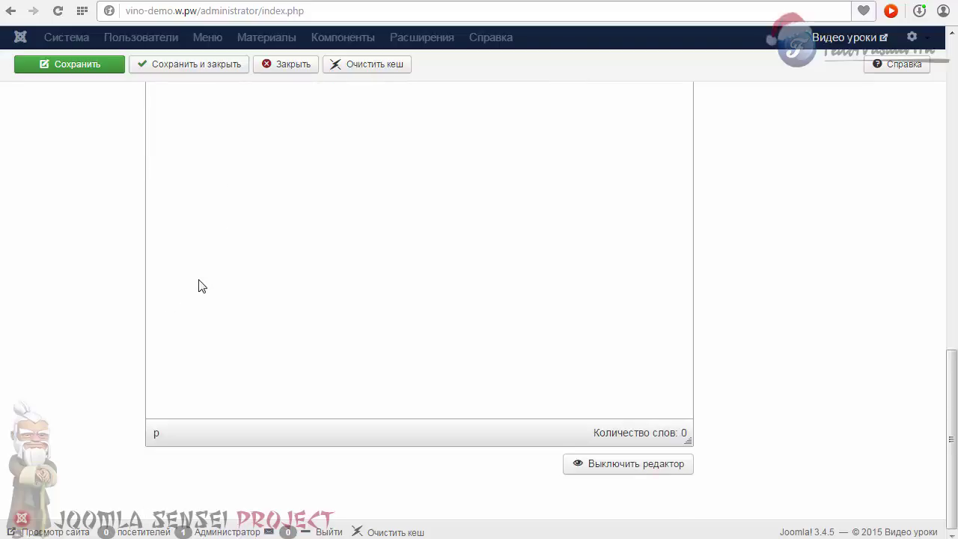
{"action": "scroll", "coordinate": [266, 354], "scroll_direction": "up", "scroll_amount": 3}
{"action": "left_click", "coordinate": [266, 355]}
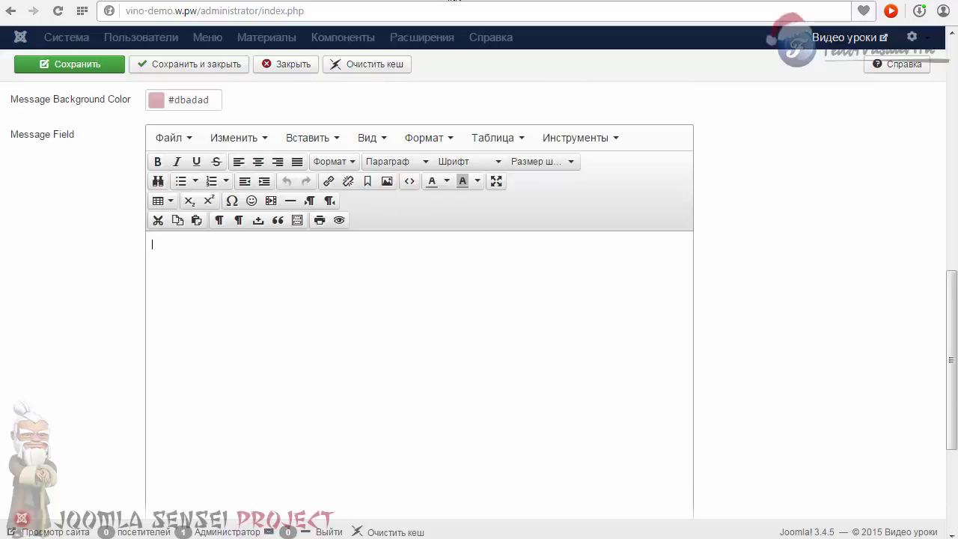
{"action": "type", "text": "Чистые шаблоны без вшитых ссылок и вредоносного кода."}
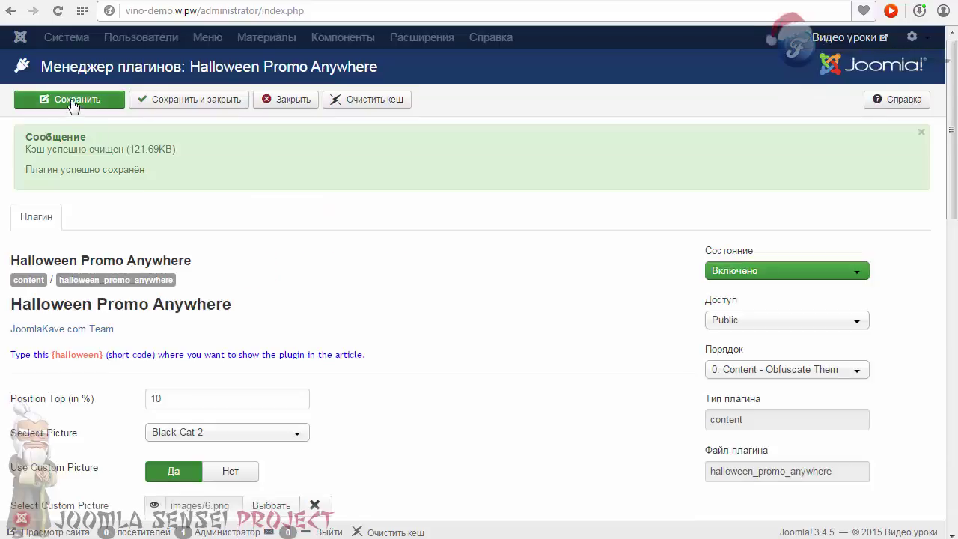
{"action": "left_click", "coordinate": [71, 99]}
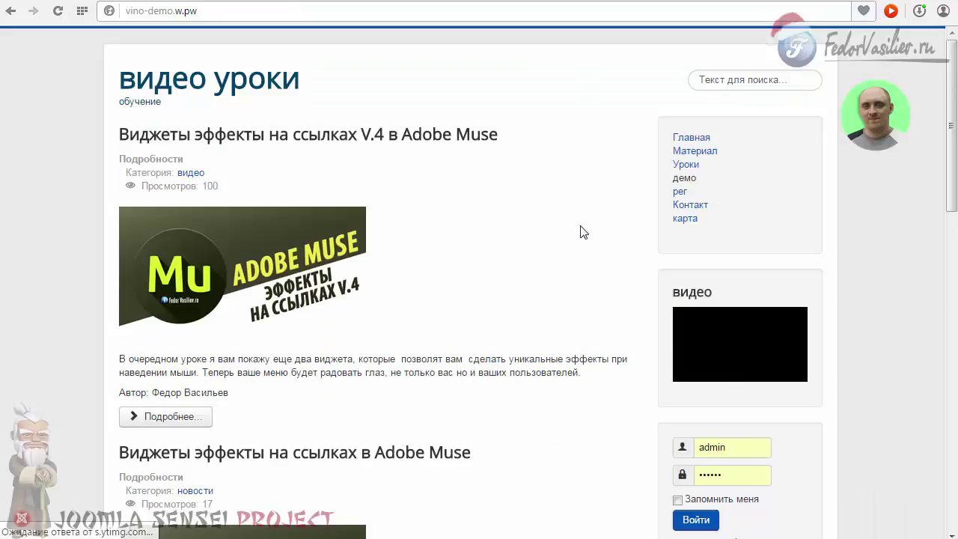
- Reveal the promo message on the site and follow its Перейти button to check the link
{"action": "mouse_move", "coordinate": [861, 119]}
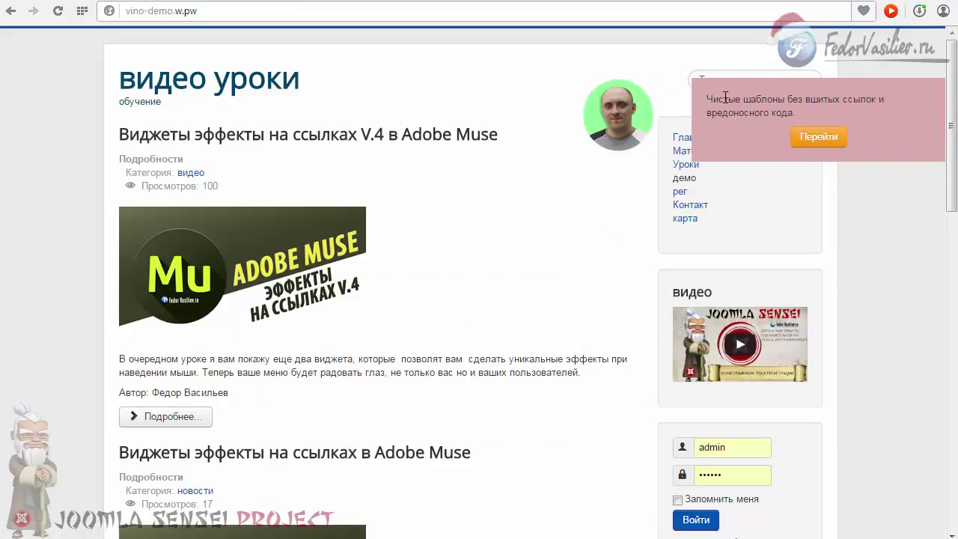
{"action": "left_click_drag", "start_coordinate": [789, 113], "coordinate": [739, 107]}
{"action": "left_click", "coordinate": [740, 109]}
{"action": "left_click", "coordinate": [828, 139]}
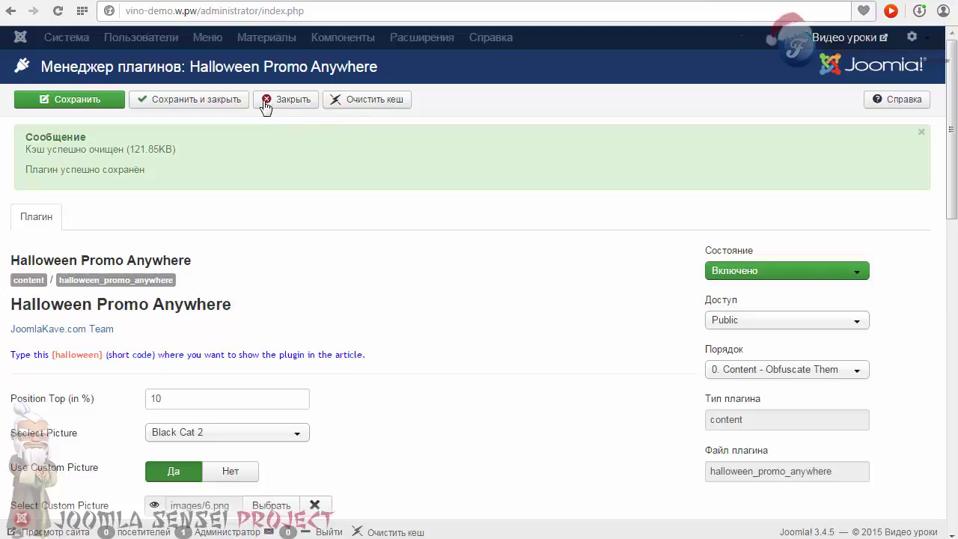
- Close the Halloween Promo Anywhere plugin and start creating a new article
{"action": "left_click", "coordinate": [299, 105]}
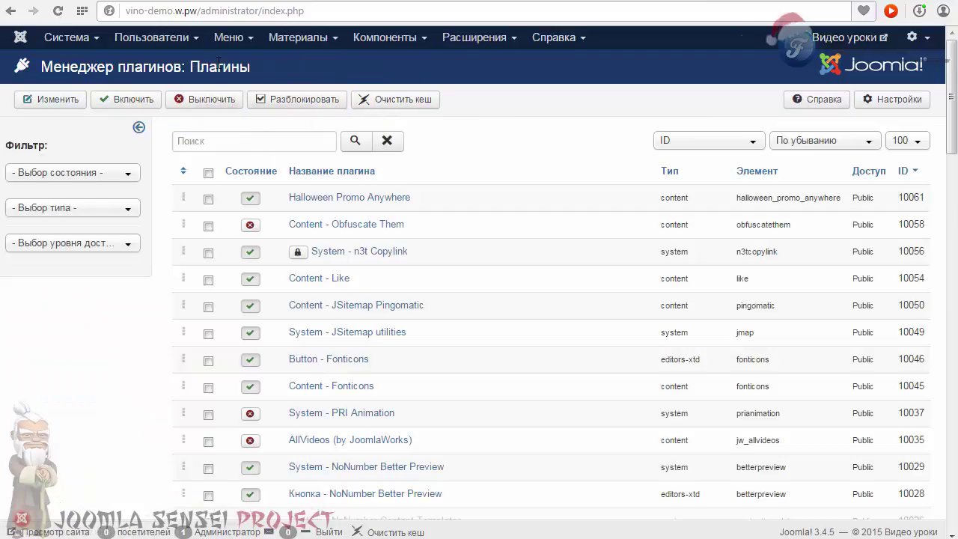
{"action": "left_click", "coordinate": [226, 36]}
{"action": "left_click", "coordinate": [303, 37]}
{"action": "mouse_move", "coordinate": [329, 63]}
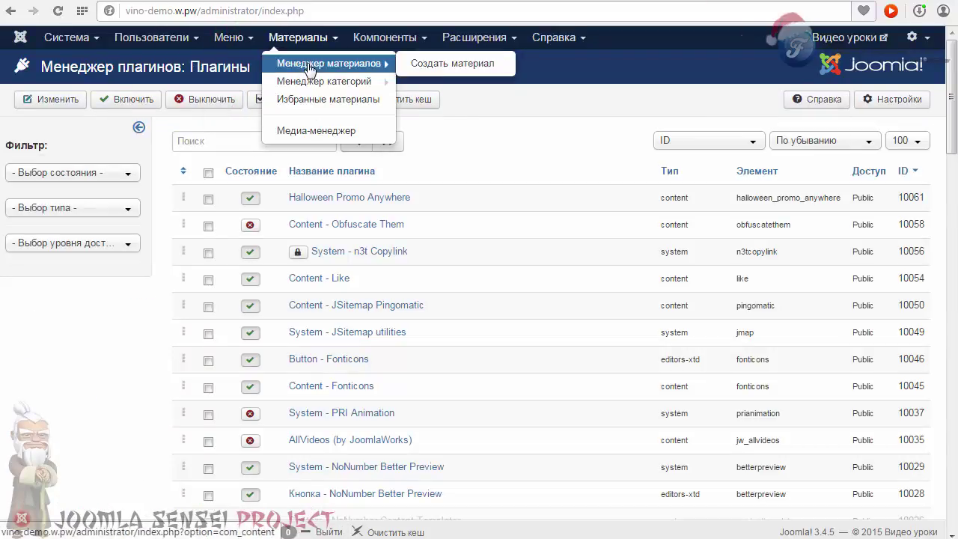
{"action": "left_click", "coordinate": [423, 64]}
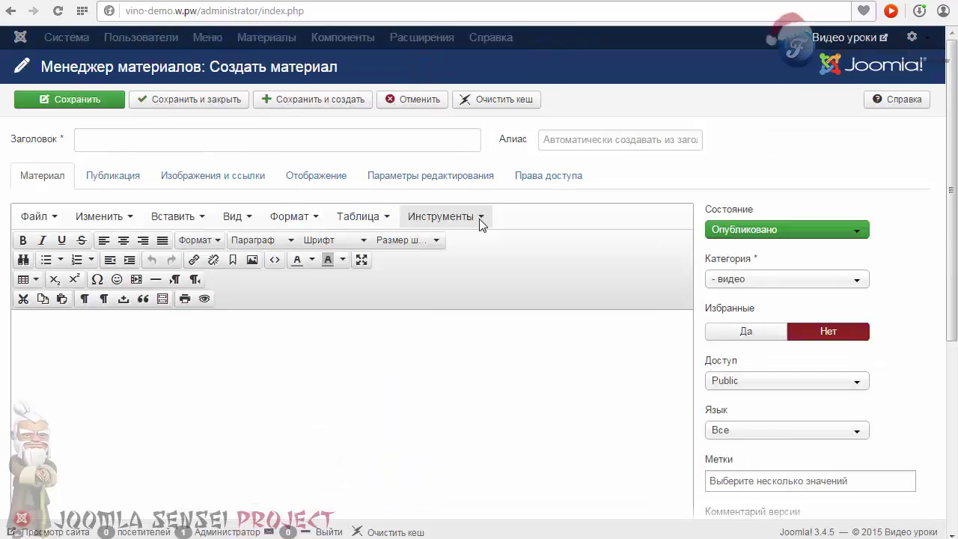
- Open the article editor's code insertion dialog and place the cursor on the empty line between the source tags
{"action": "scroll", "coordinate": [478, 225], "scroll_direction": "down", "scroll_amount": 5}
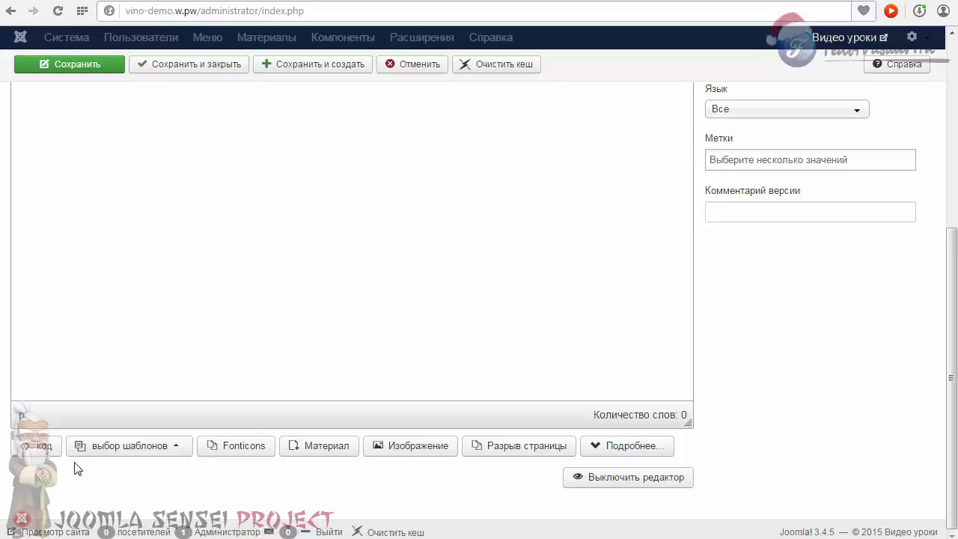
{"action": "left_click", "coordinate": [36, 449]}
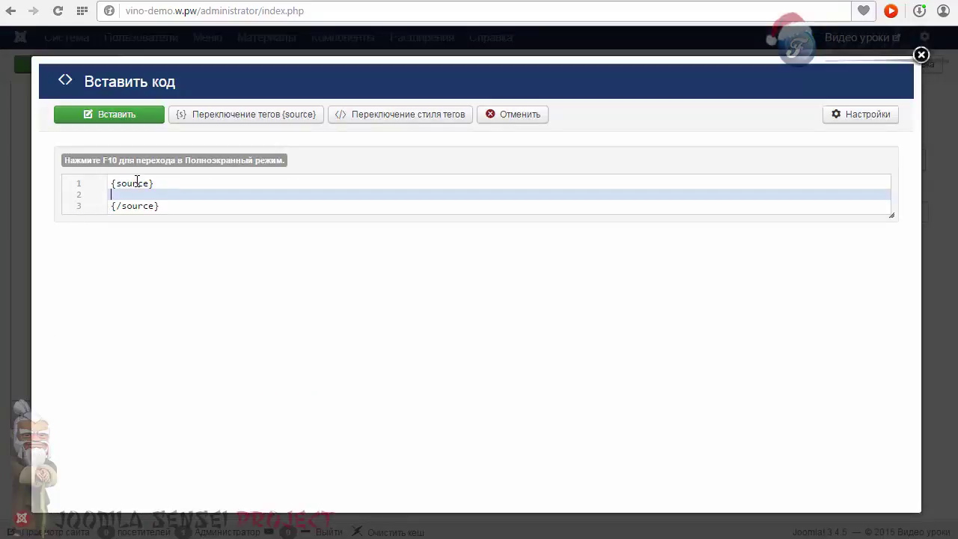
{"action": "left_click", "coordinate": [160, 205]}
{"action": "key", "text": "ctrl+a"}
{"action": "left_click", "coordinate": [128, 207]}
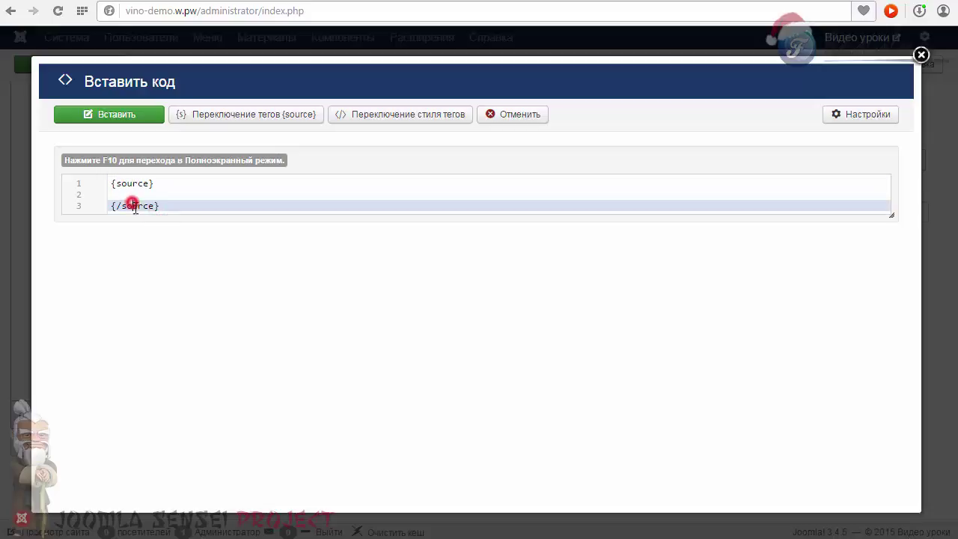
{"action": "left_click", "coordinate": [133, 194]}
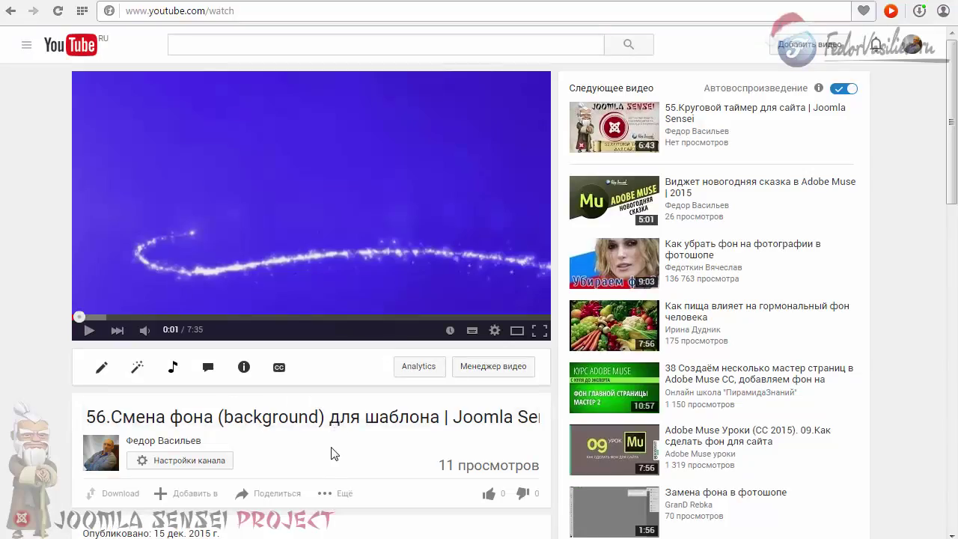
- Switch to YouTube and copy the HTML embed code of the video "56.Смена фона (background) для шаблона"
{"action": "scroll", "coordinate": [334, 453], "scroll_direction": "down", "scroll_amount": 3}
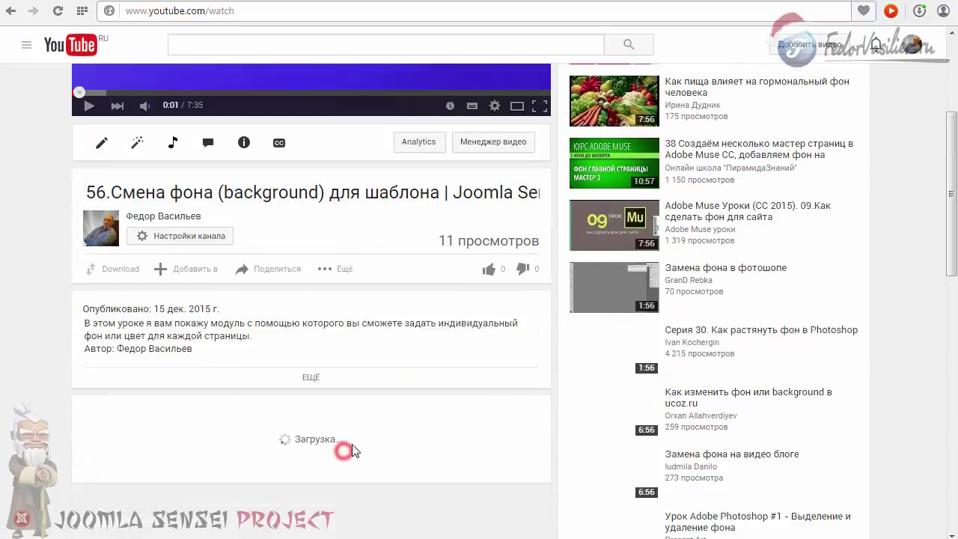
{"action": "left_click", "coordinate": [264, 270]}
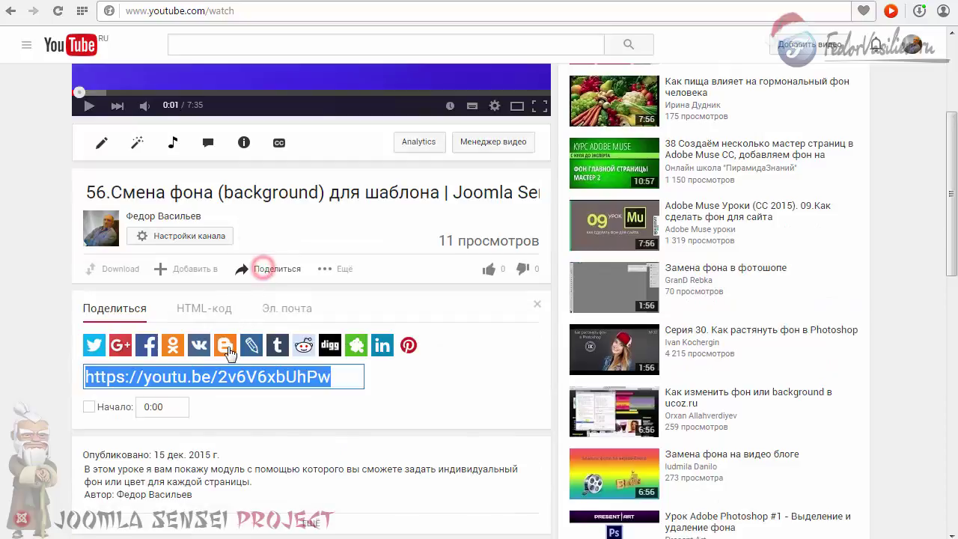
{"action": "left_click", "coordinate": [203, 308]}
{"action": "right_click", "coordinate": [196, 344]}
{"action": "left_click", "coordinate": [243, 408]}
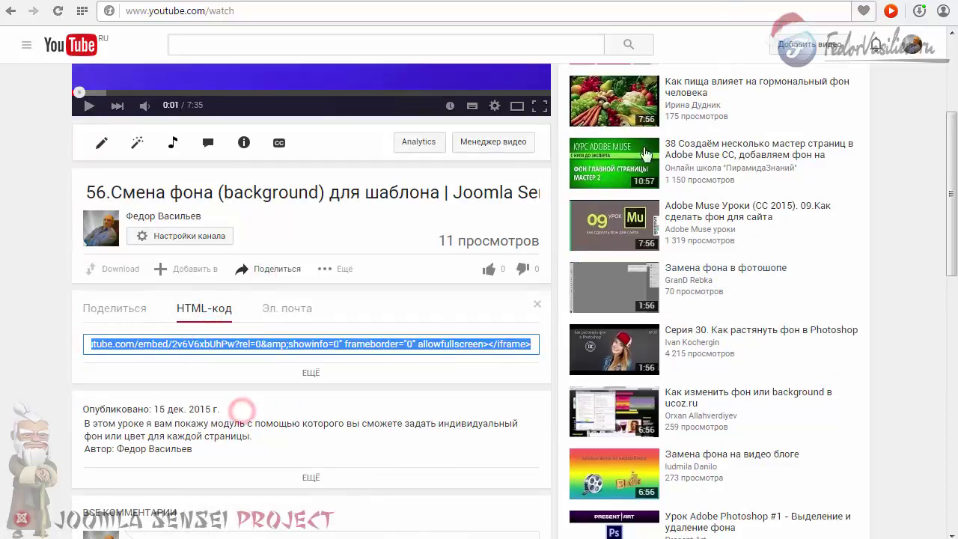
- Paste the YouTube iframe code between the {source} tags and copy the whole block including the tags
{"action": "left_click", "coordinate": [131, 195]}
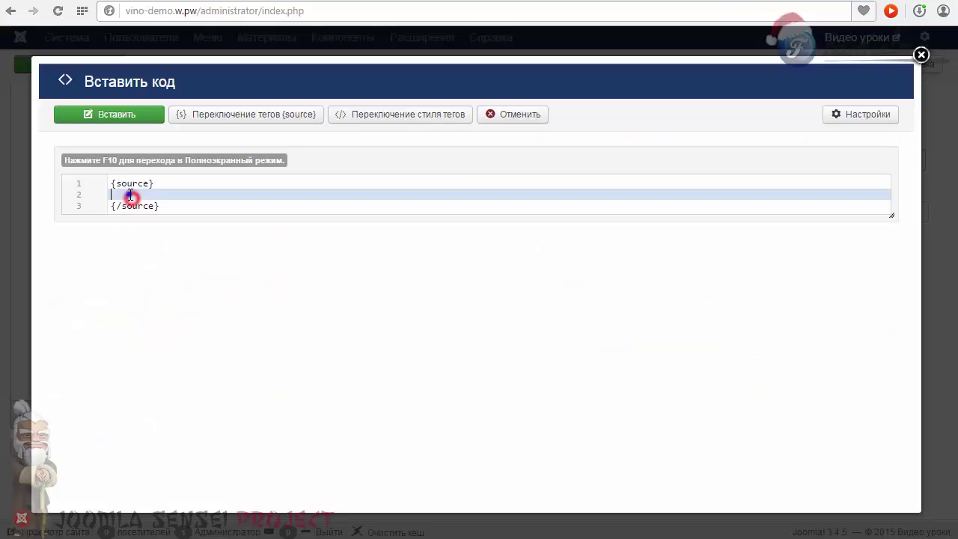
{"action": "right_click", "coordinate": [129, 194]}
{"action": "left_click", "coordinate": [158, 283]}
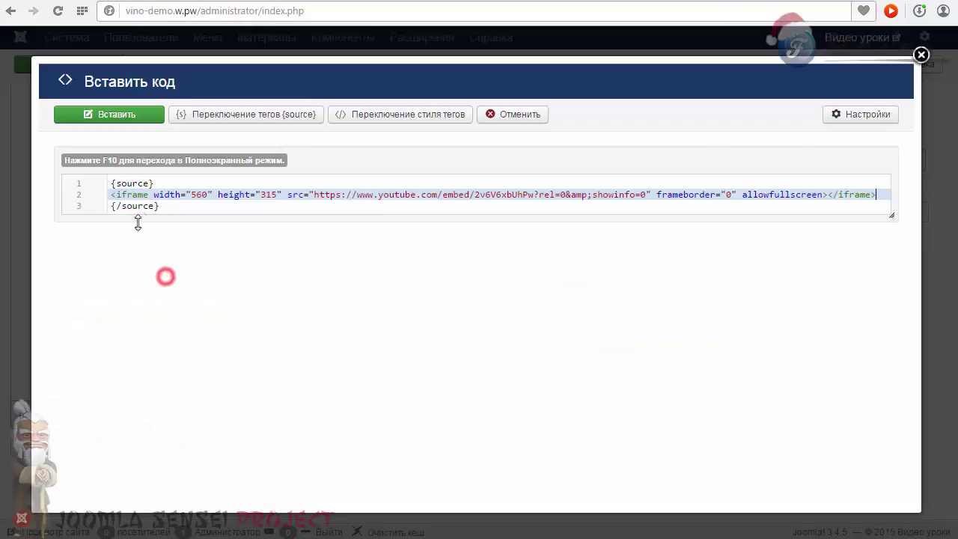
{"action": "left_click_drag", "start_coordinate": [166, 206], "coordinate": [87, 178]}
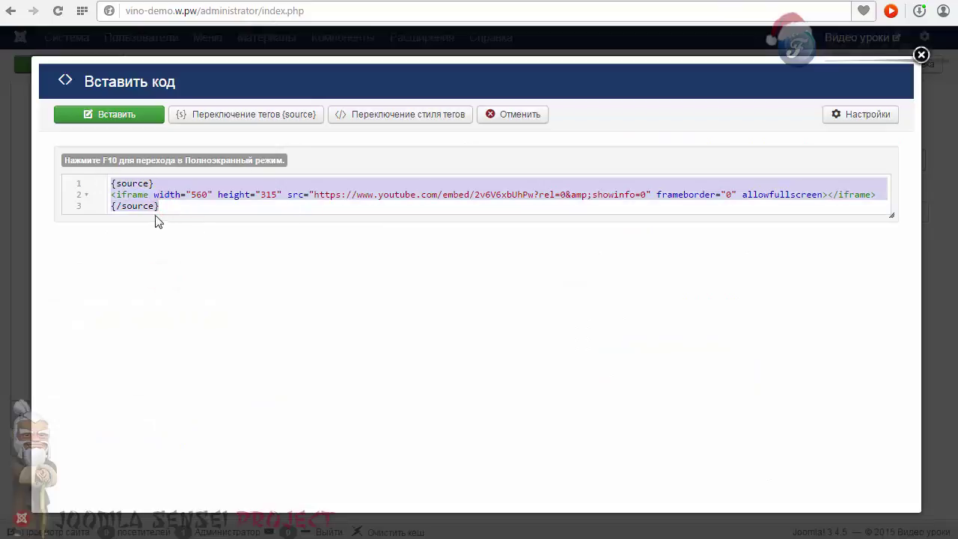
{"action": "right_click", "coordinate": [128, 184]}
{"action": "left_click", "coordinate": [170, 253]}
- Cancel the code insertion and close the new article without saving
{"action": "left_click", "coordinate": [505, 115]}
{"action": "left_click", "coordinate": [511, 104]}
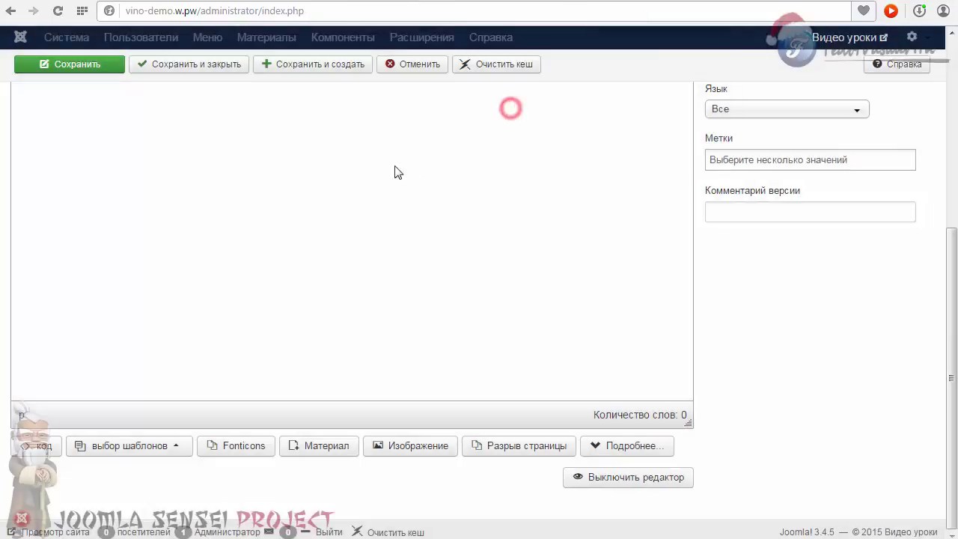
{"action": "left_click", "coordinate": [413, 100]}
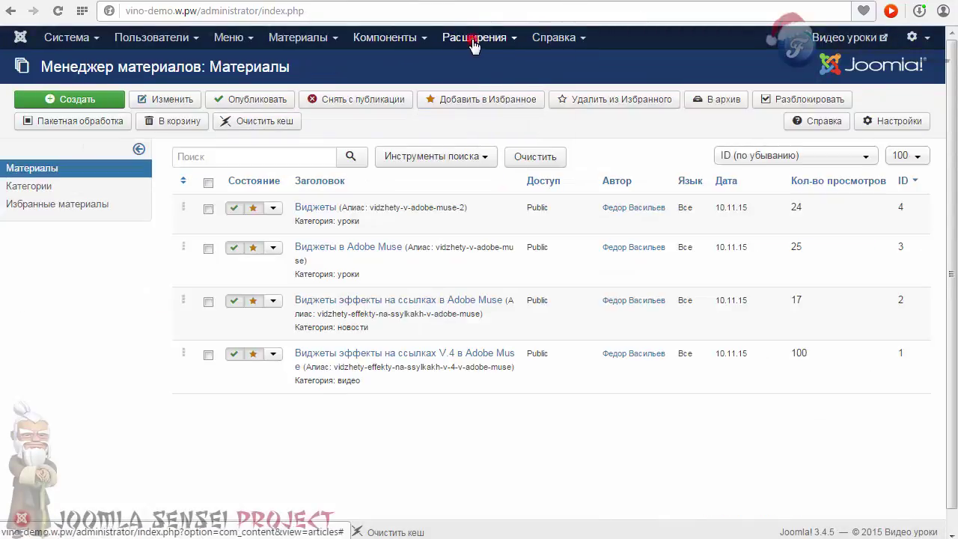
- Open the Halloween Promo Anywhere plugin from the plugin manager
{"action": "mouse_move", "coordinate": [478, 37]}
{"action": "left_click", "coordinate": [493, 111]}
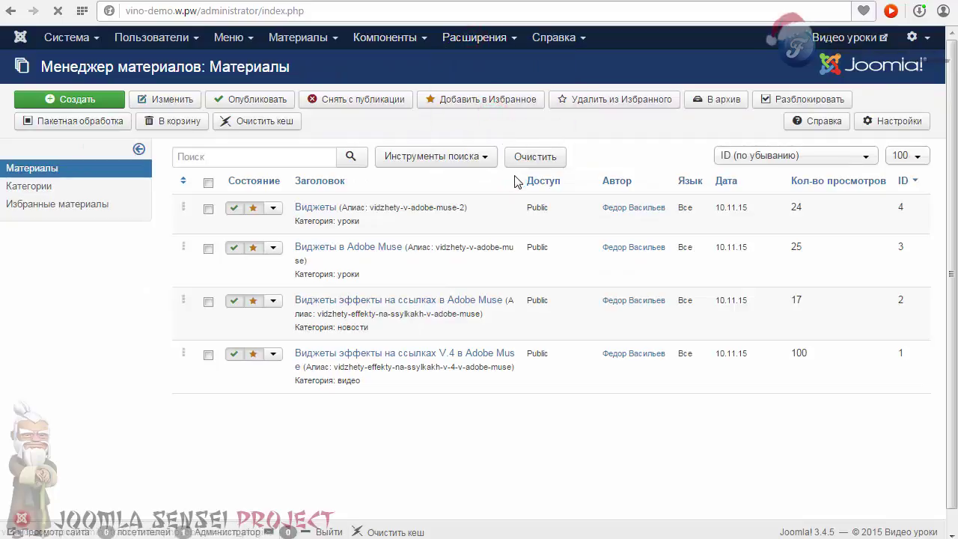
{"action": "scroll", "coordinate": [515, 181], "scroll_direction": "down", "scroll_amount": 4}
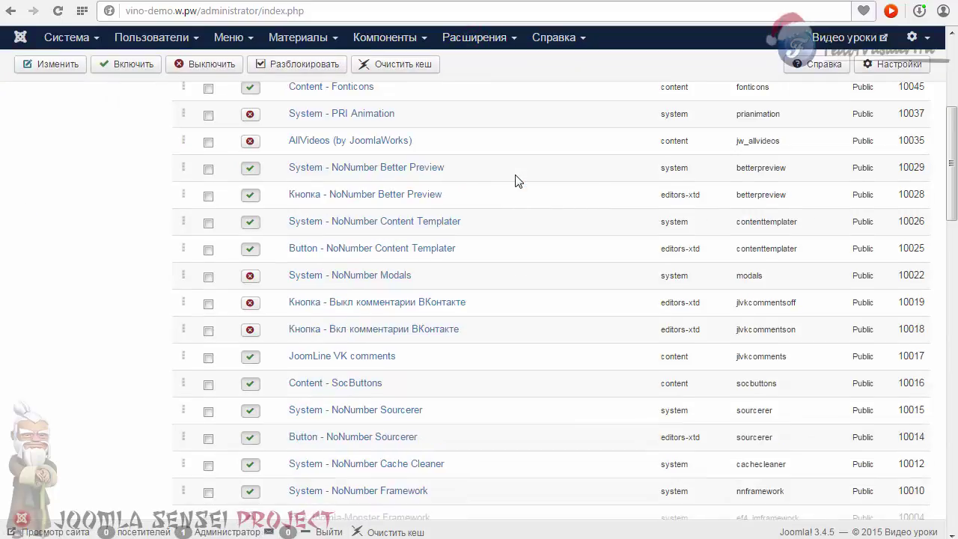
{"action": "scroll", "coordinate": [519, 180], "scroll_direction": "up", "scroll_amount": 4}
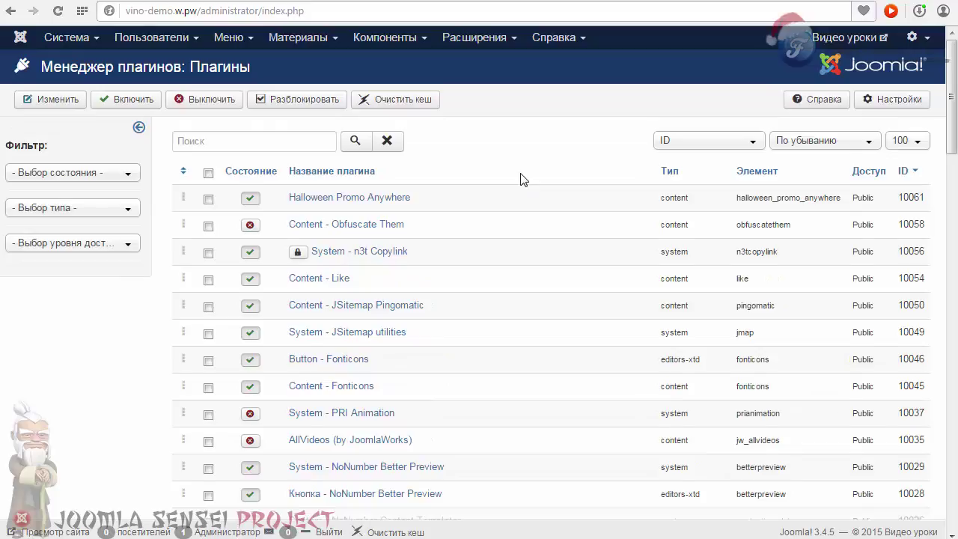
{"action": "scroll", "coordinate": [523, 179], "scroll_direction": "down", "scroll_amount": 5}
{"action": "scroll", "coordinate": [521, 179], "scroll_direction": "up", "scroll_amount": 5}
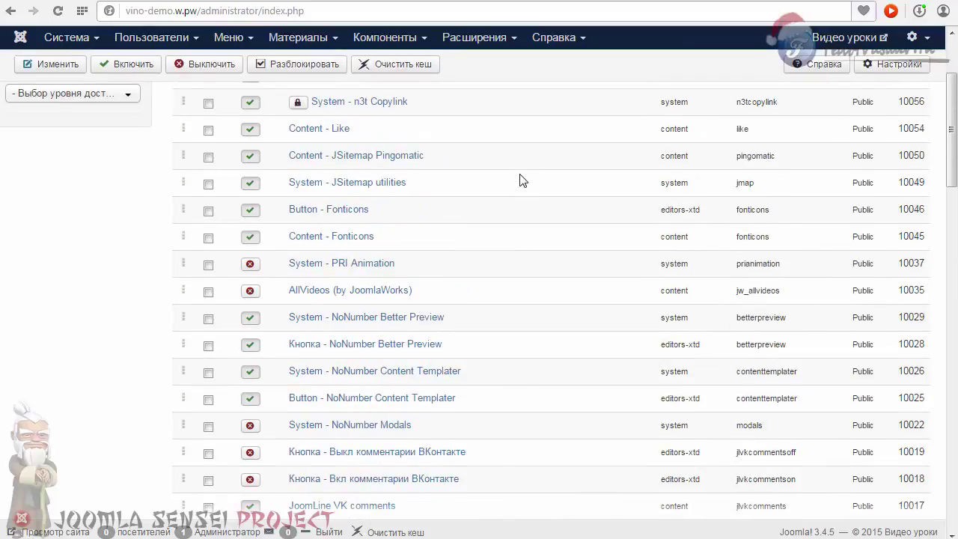
{"action": "left_click", "coordinate": [394, 197]}
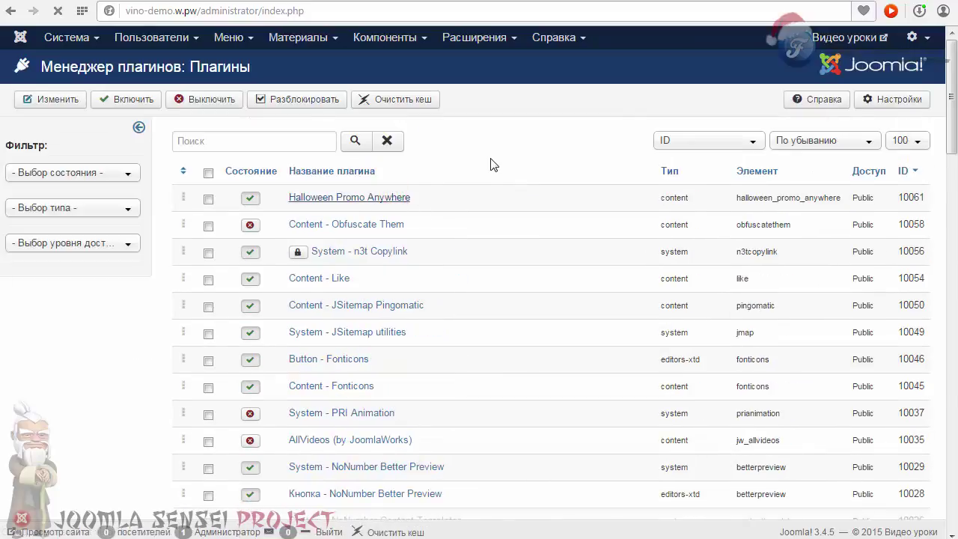
- Paste the copied {source} block with the YouTube iframe on a new line below the text in the plugin's Message Field
{"action": "scroll", "coordinate": [489, 168], "scroll_direction": "down", "scroll_amount": 3}
{"action": "scroll", "coordinate": [490, 179], "scroll_direction": "down", "scroll_amount": 4}
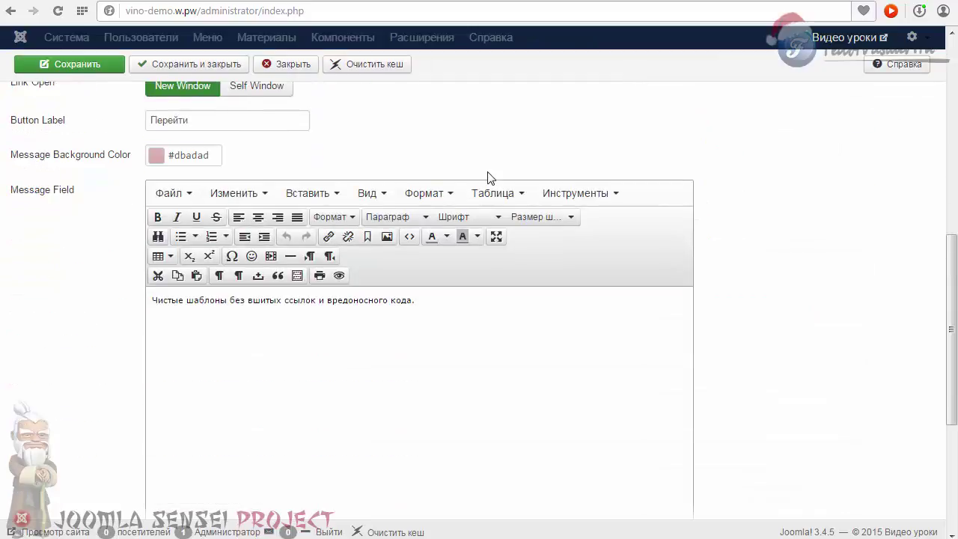
{"action": "left_click", "coordinate": [434, 303]}
{"action": "scroll", "coordinate": [441, 308], "scroll_direction": "down", "scroll_amount": 4}
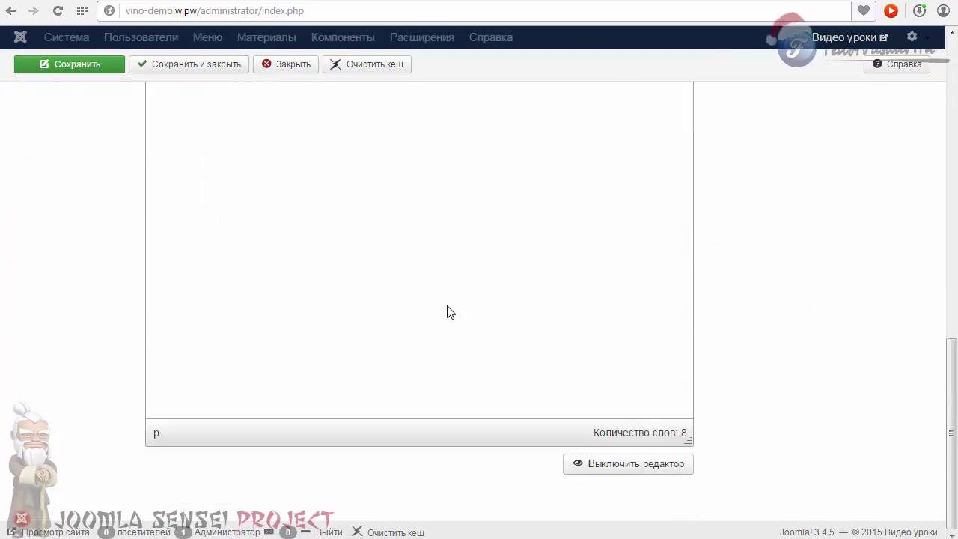
{"action": "scroll", "coordinate": [453, 309], "scroll_direction": "up", "scroll_amount": 2}
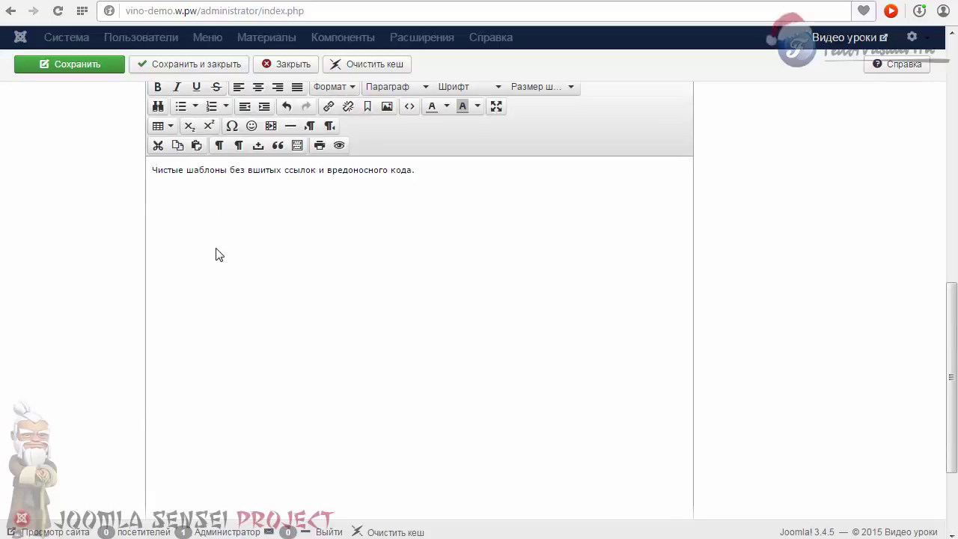
{"action": "scroll", "coordinate": [386, 278], "scroll_direction": "down", "scroll_amount": 2}
{"action": "scroll", "coordinate": [387, 278], "scroll_direction": "up", "scroll_amount": 3}
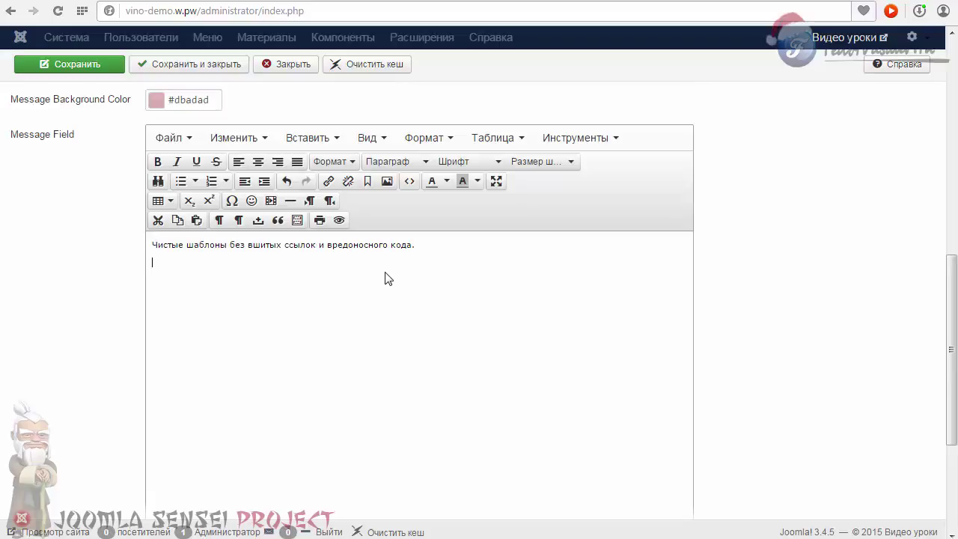
{"action": "key", "text": "ctrl+v"}
- Check the opening and closing {source} tags around the pasted iframe code and save the plugin
{"action": "double_click", "coordinate": [199, 262]}
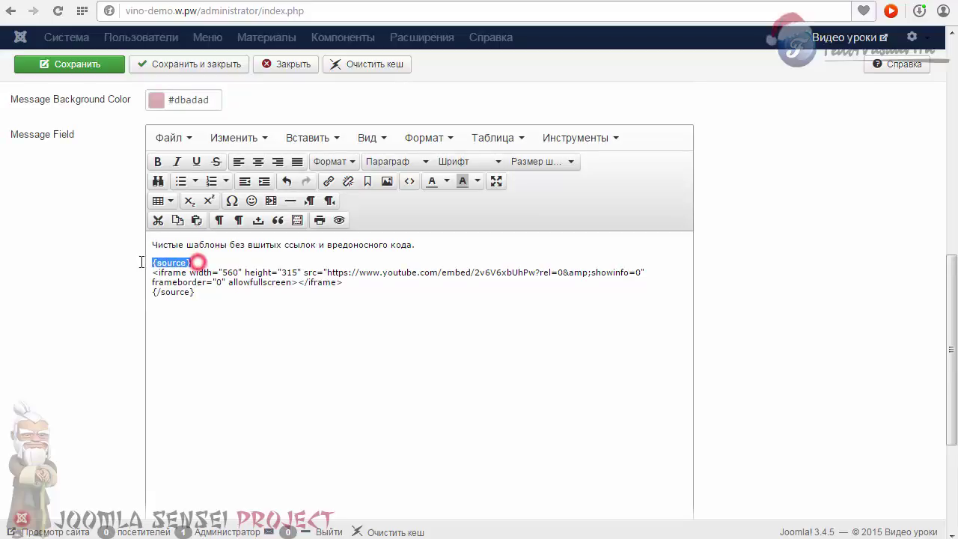
{"action": "left_click", "coordinate": [208, 292]}
{"action": "scroll", "coordinate": [224, 281], "scroll_direction": "down", "scroll_amount": 3}
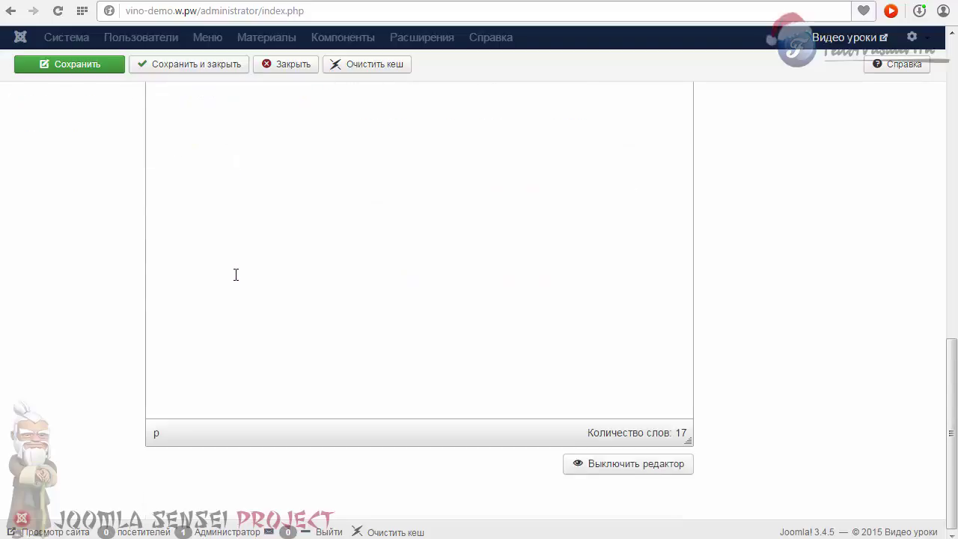
{"action": "scroll", "coordinate": [235, 279], "scroll_direction": "up", "scroll_amount": 3}
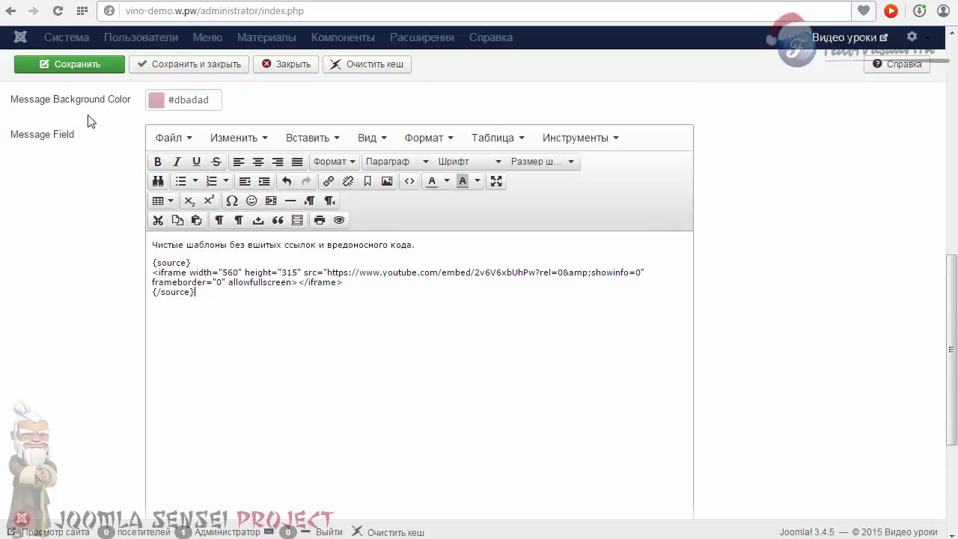
{"action": "left_click", "coordinate": [75, 63]}
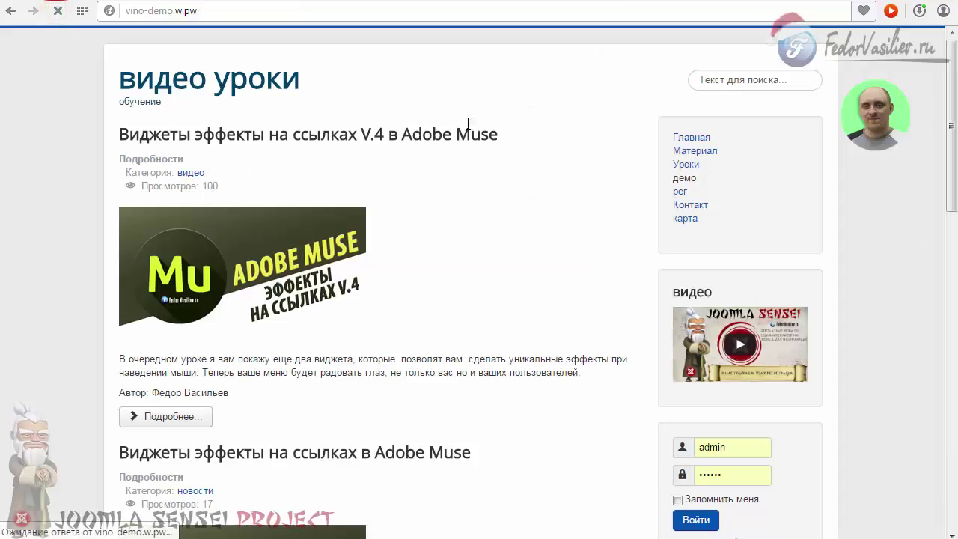
- On the reloaded site home page, play the embedded video in the promo pop-up and try it in full screen
{"action": "mouse_move", "coordinate": [873, 115]}
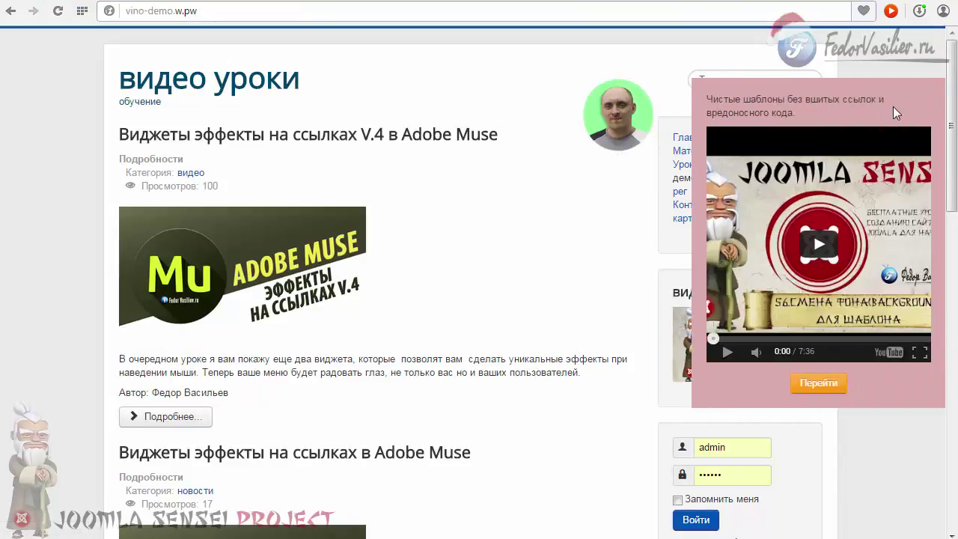
{"action": "left_click", "coordinate": [817, 255]}
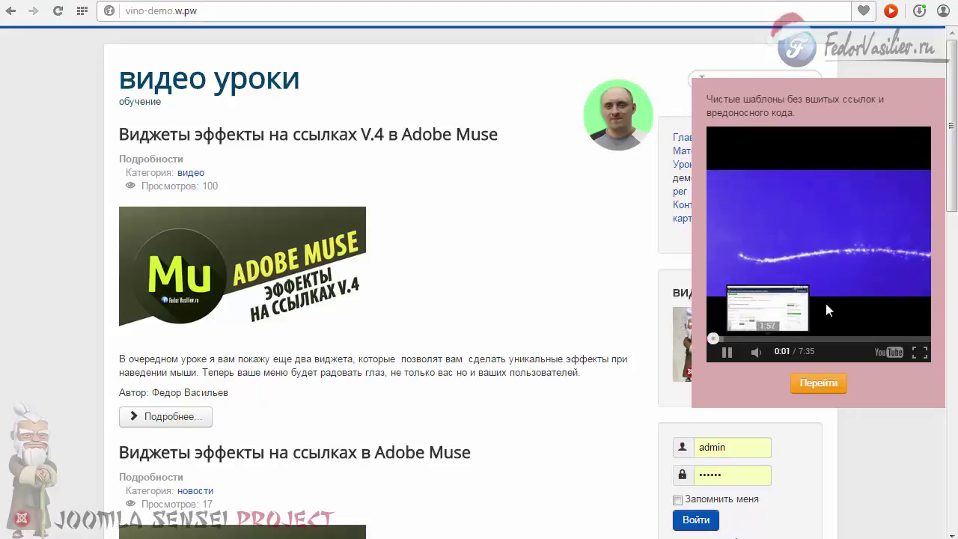
{"action": "left_click", "coordinate": [919, 352]}
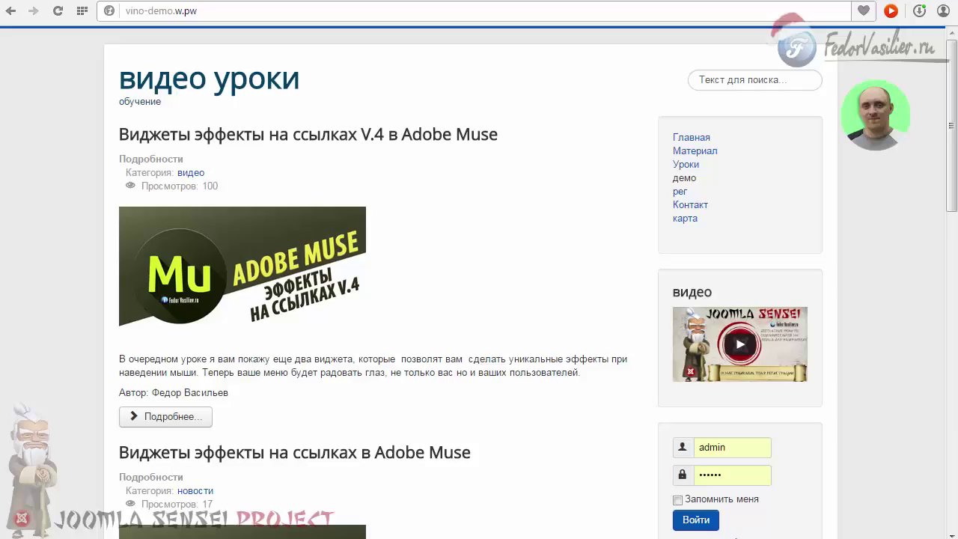
{"action": "key", "text": "Escape"}
- Check how the floating promo picture behaves while the home page scrolls, and reveal its message pop-up again
{"action": "mouse_move", "coordinate": [875, 131]}
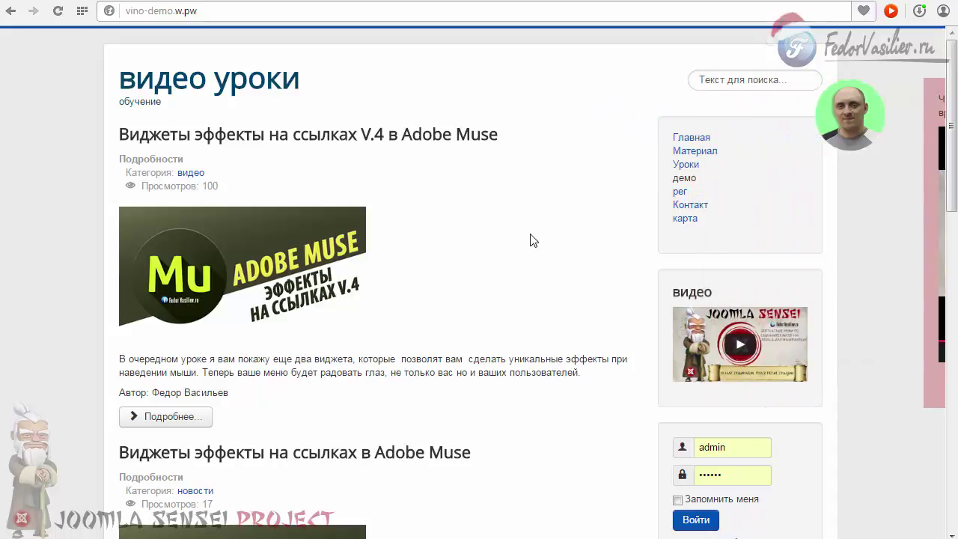
{"action": "scroll", "coordinate": [950, 179], "scroll_direction": "down", "scroll_amount": 2}
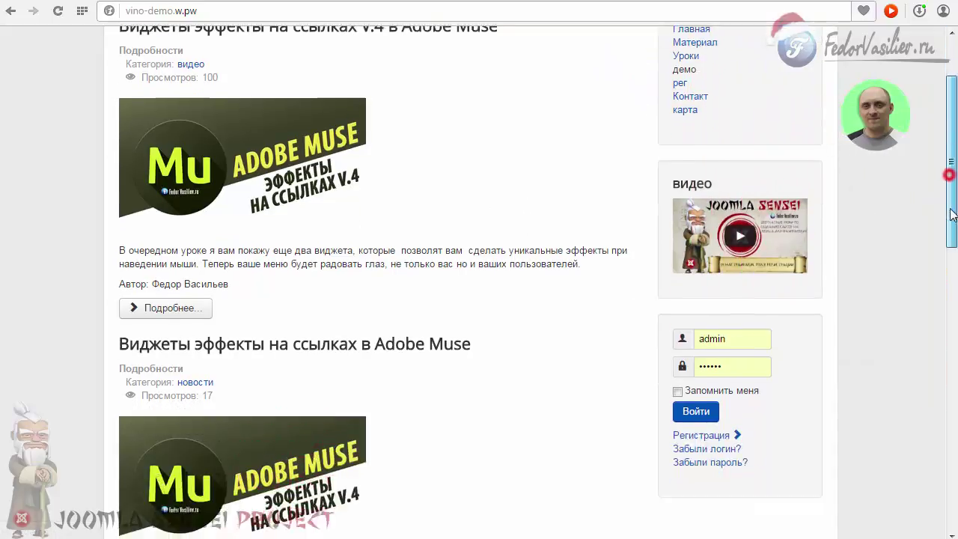
{"action": "scroll", "coordinate": [950, 179], "scroll_direction": "up", "scroll_amount": 2}
{"action": "mouse_move", "coordinate": [875, 112]}
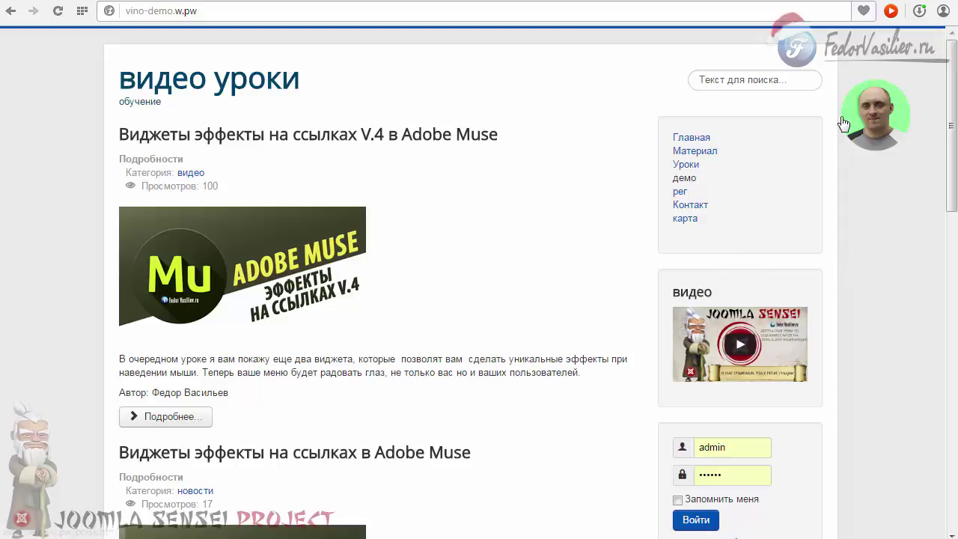
{"action": "mouse_move", "coordinate": [839, 115]}
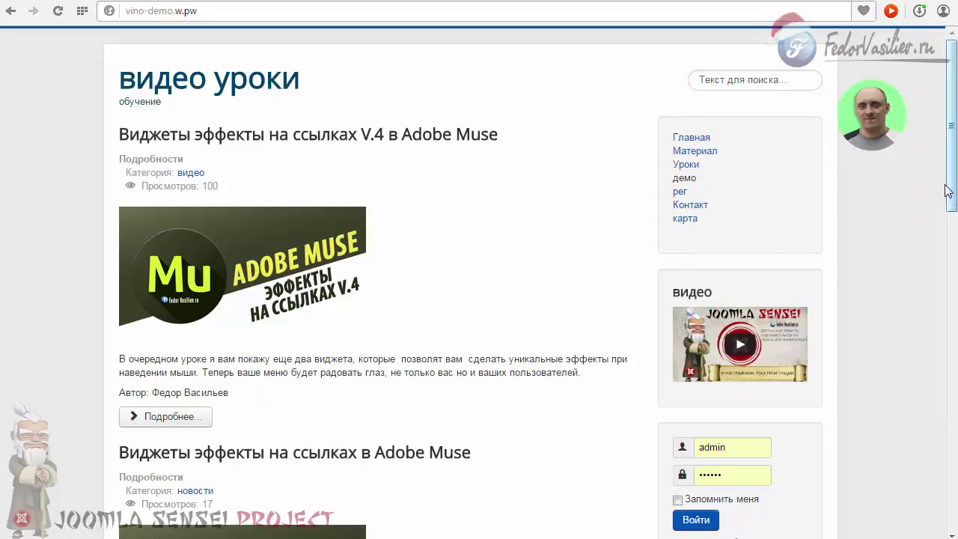
{"action": "mouse_move", "coordinate": [849, 346]}
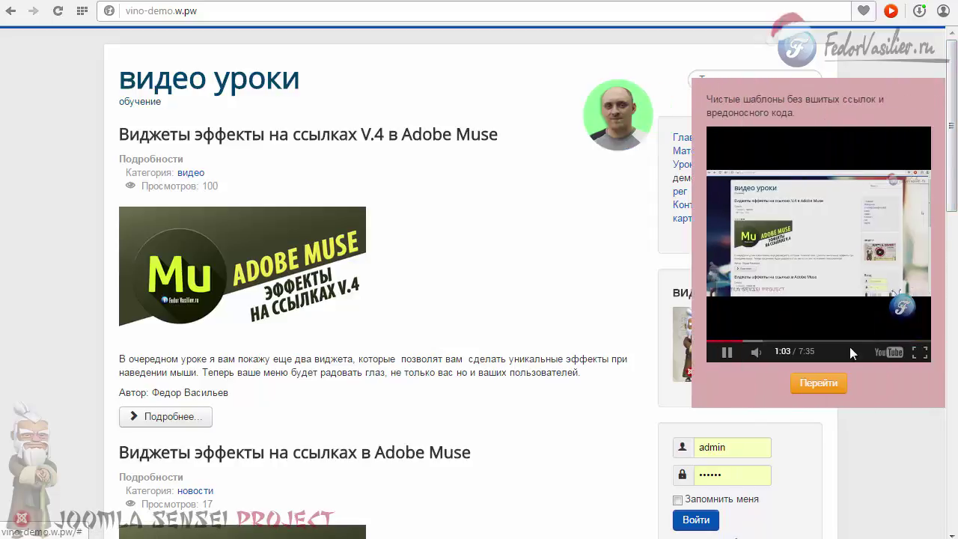